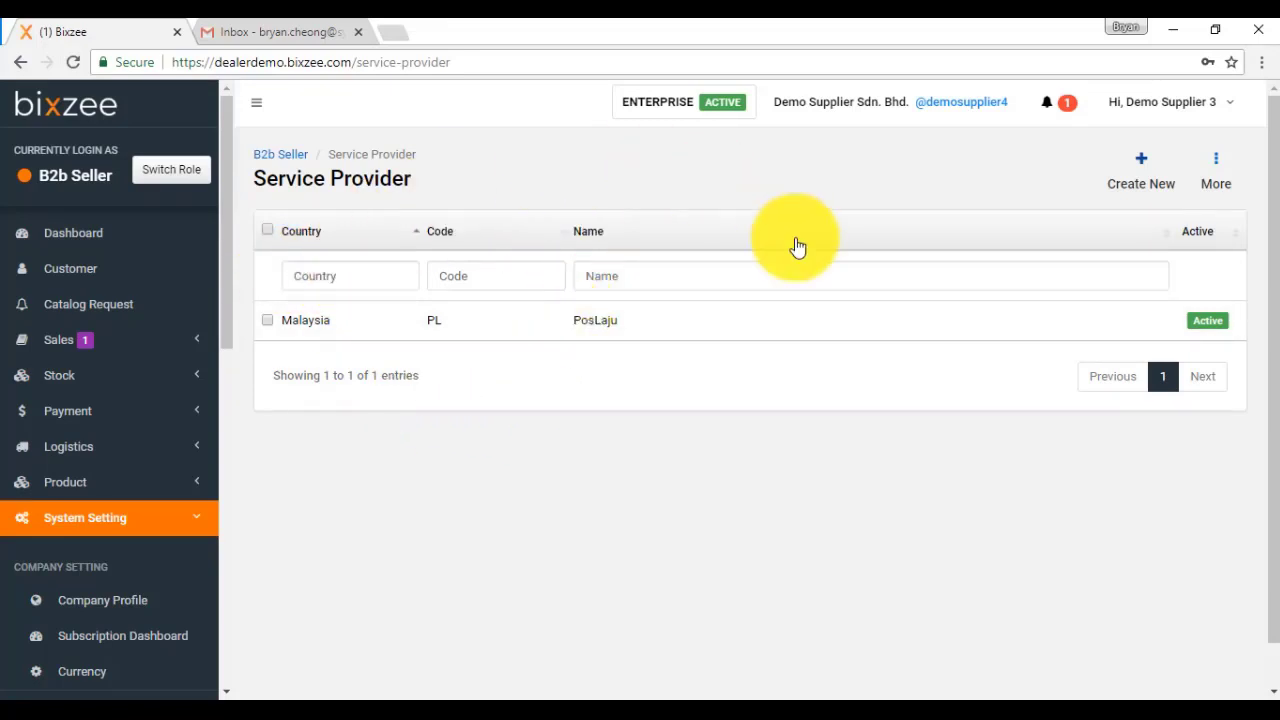
Start a new service provider for Malaysia with GDEX as both the code and the name.
{"action": "left_click", "coordinate": [1140, 178]}
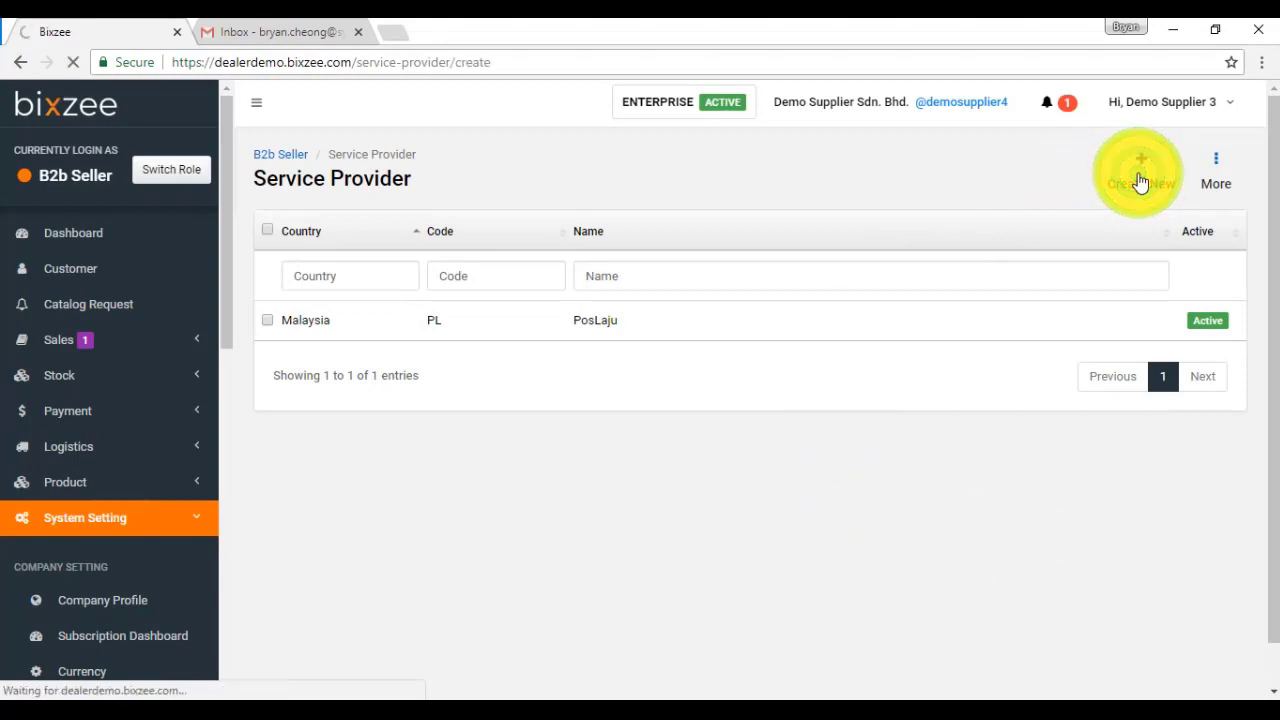
{"action": "left_click", "coordinate": [440, 310]}
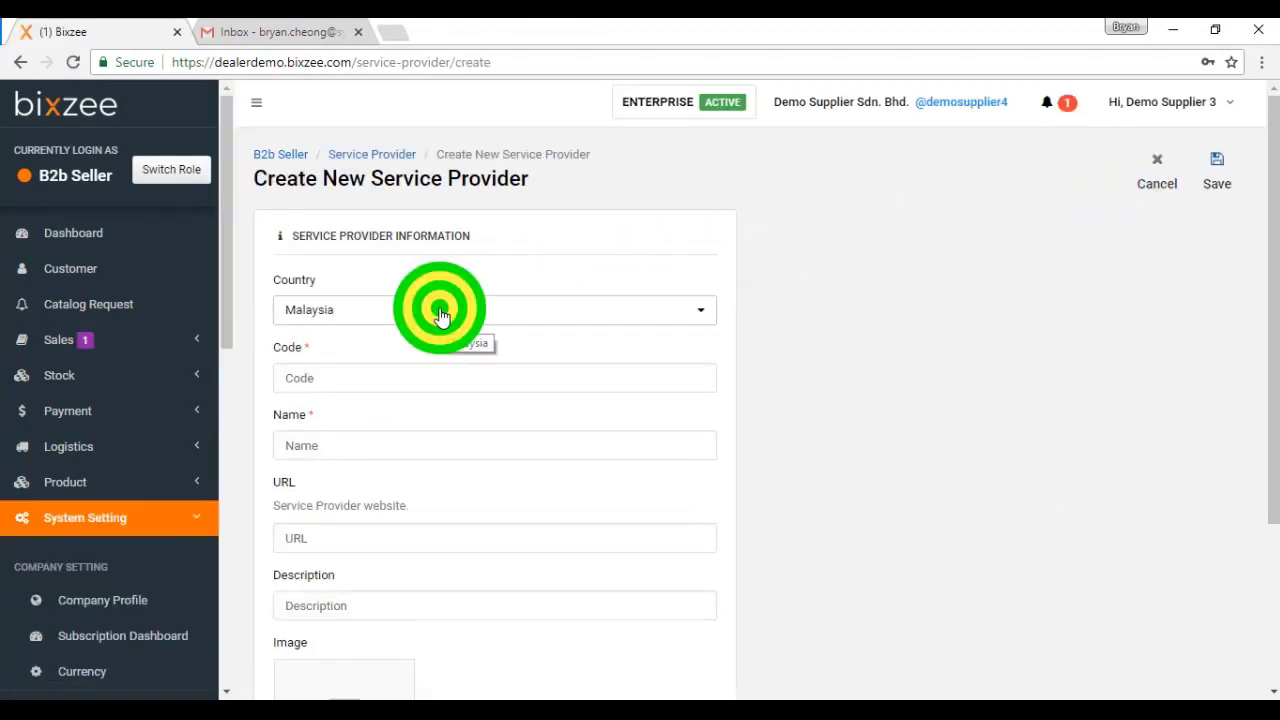
{"action": "left_click", "coordinate": [441, 312]}
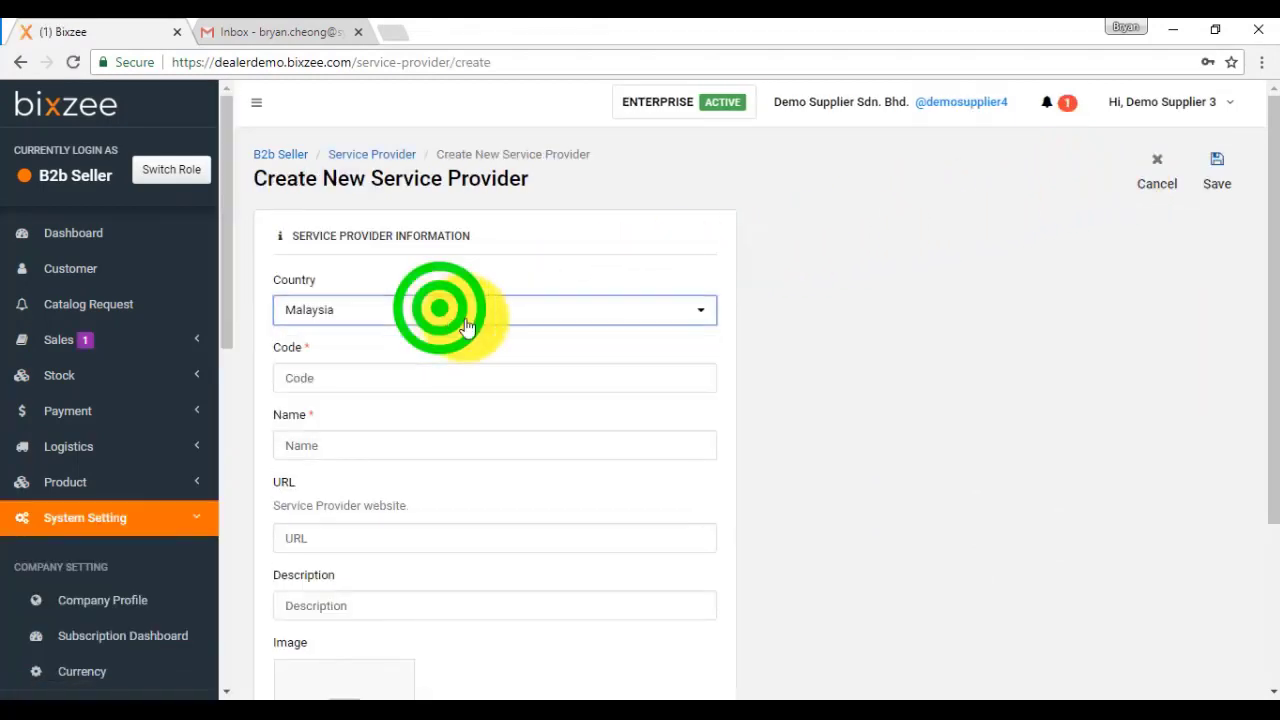
{"action": "left_click", "coordinate": [368, 380]}
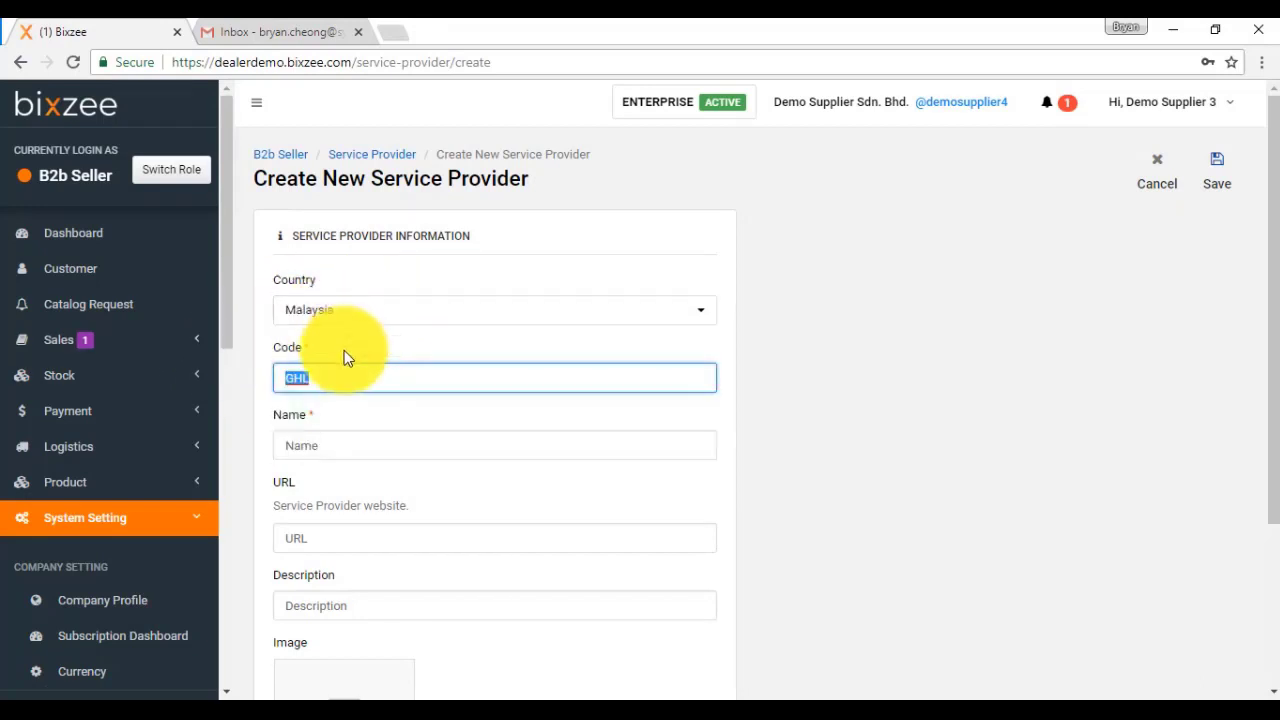
{"action": "type", "text": "GDEX"}
{"action": "left_click", "coordinate": [337, 444]}
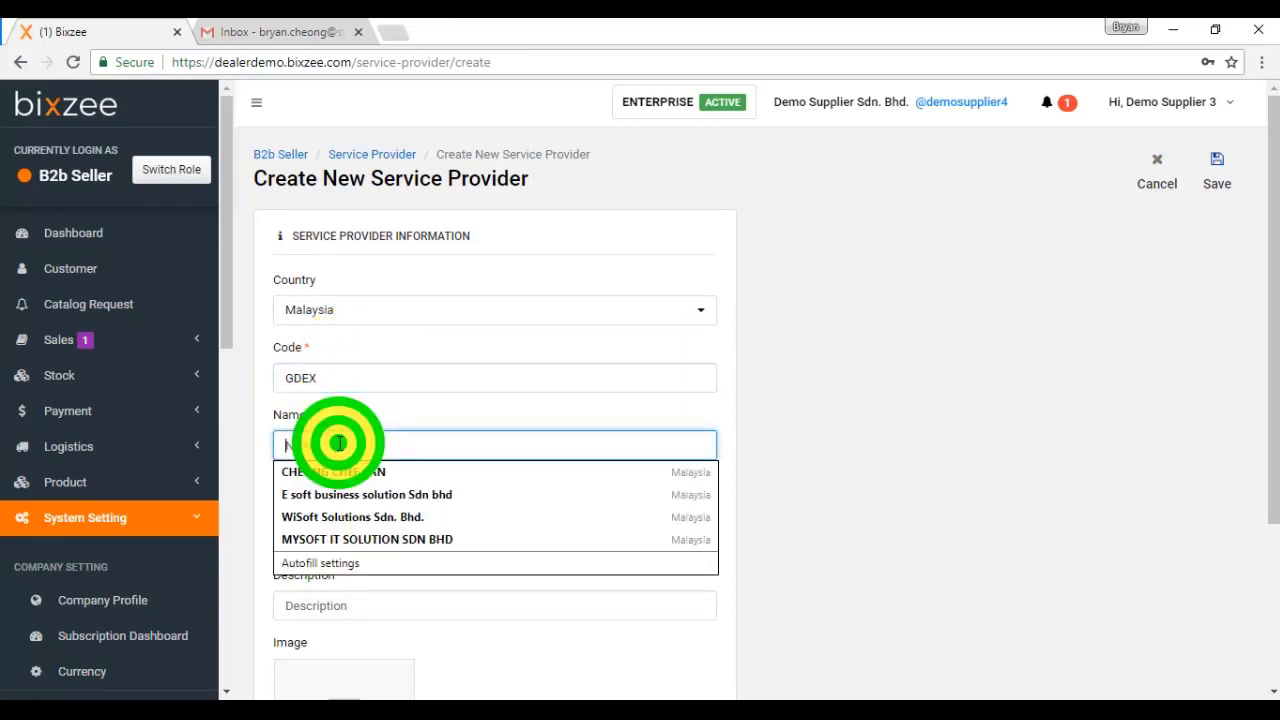
{"action": "type", "text": "GDEX"}
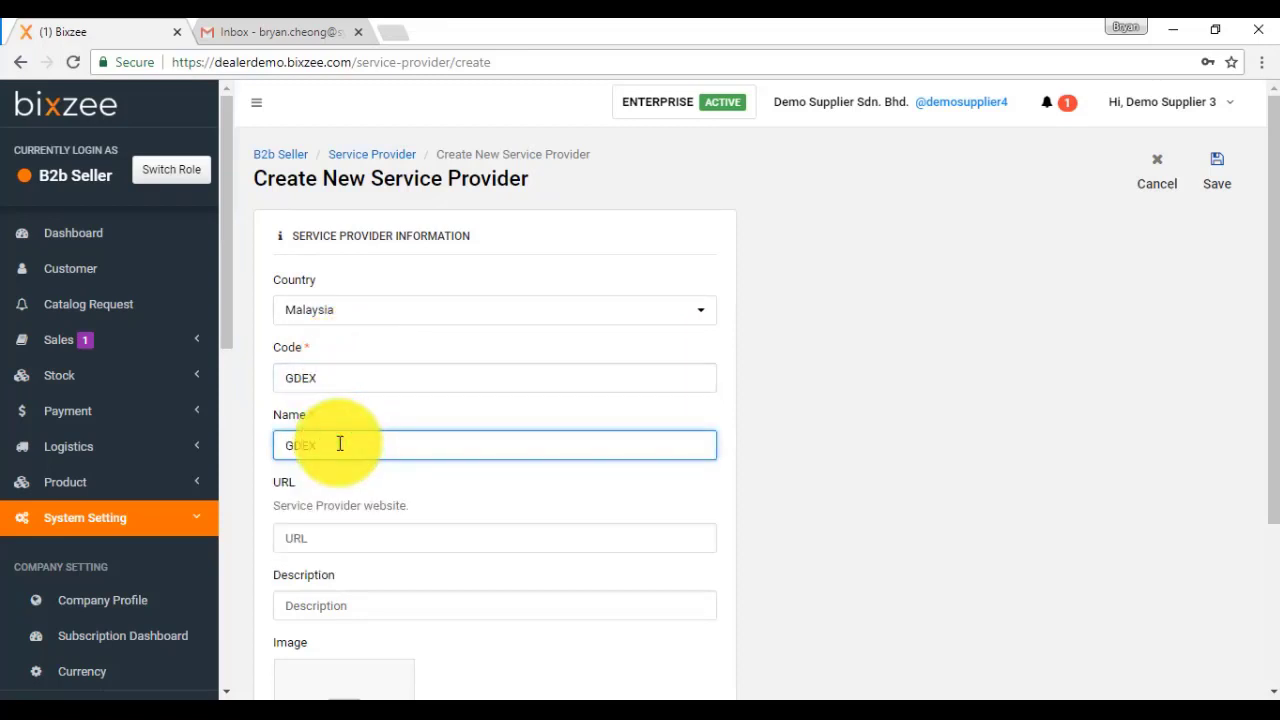
{"action": "left_click", "coordinate": [324, 539]}
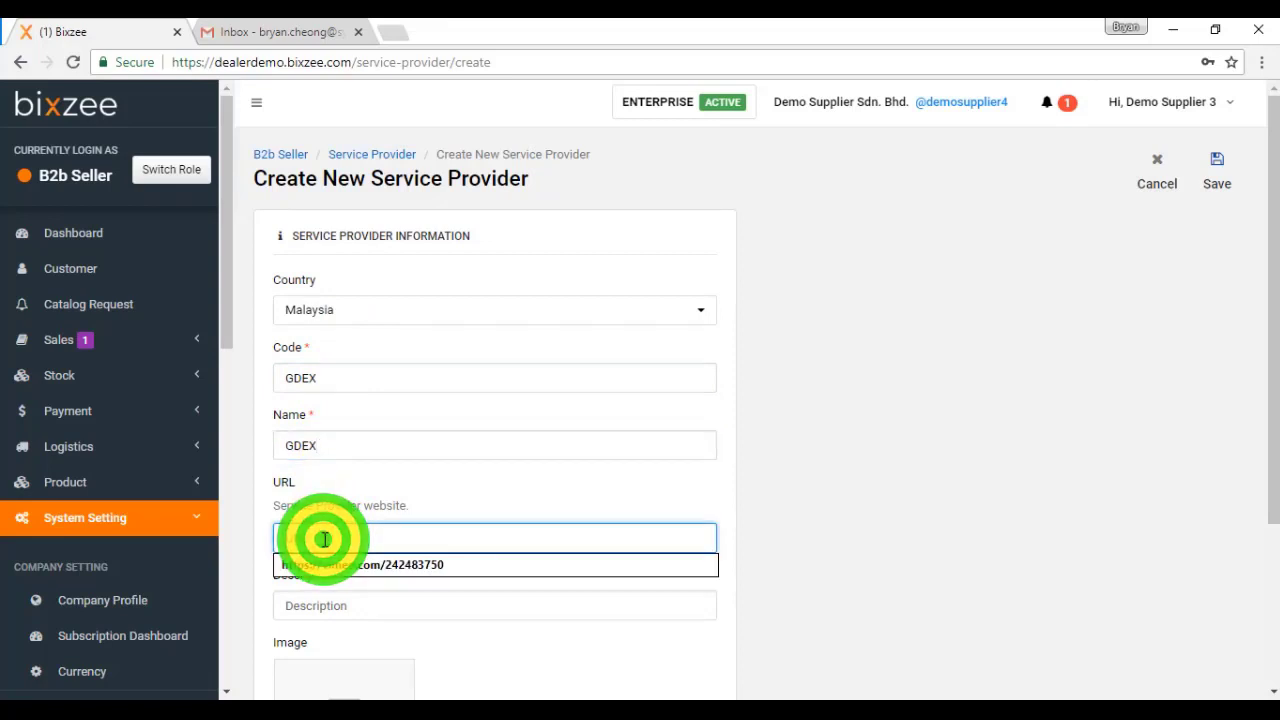
{"action": "left_click", "coordinate": [467, 22]}
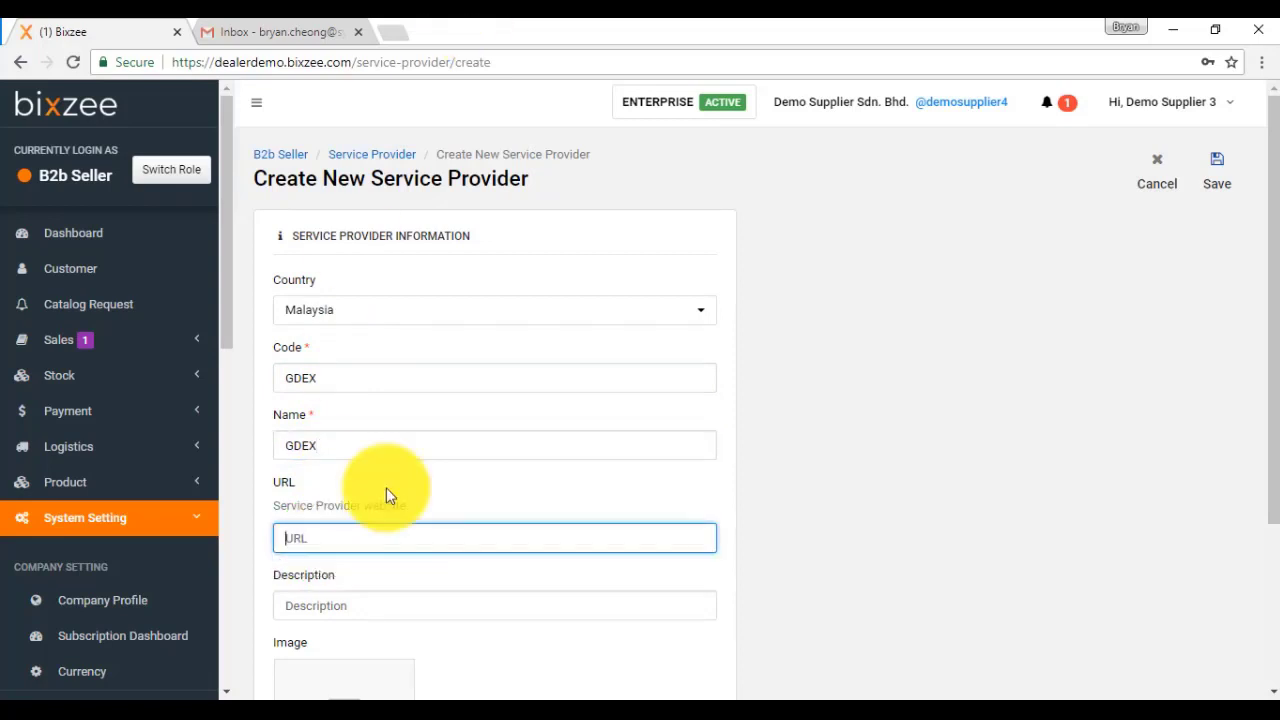
{"action": "type", "text": "www.gdexpress"}
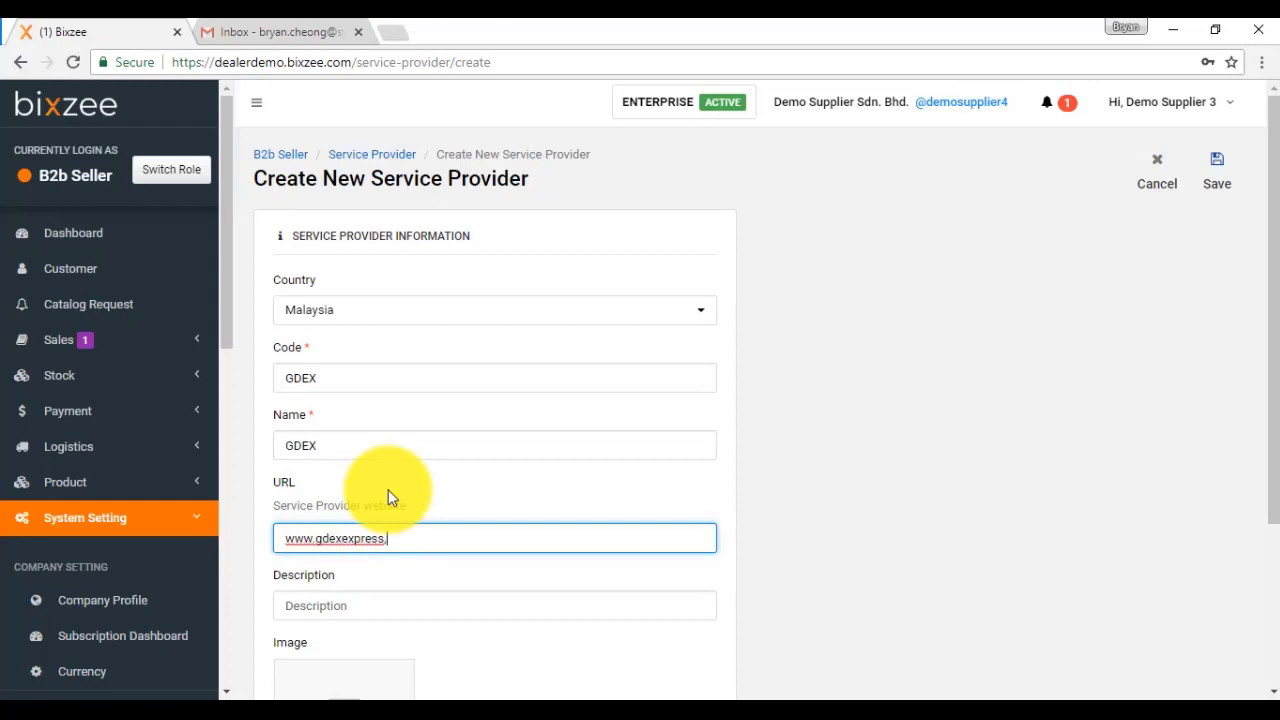
{"action": "type", "text": ".com"}
{"action": "scroll", "coordinate": [388, 489], "scroll_direction": "down", "scroll_amount": 1}
{"action": "left_click", "coordinate": [366, 509]}
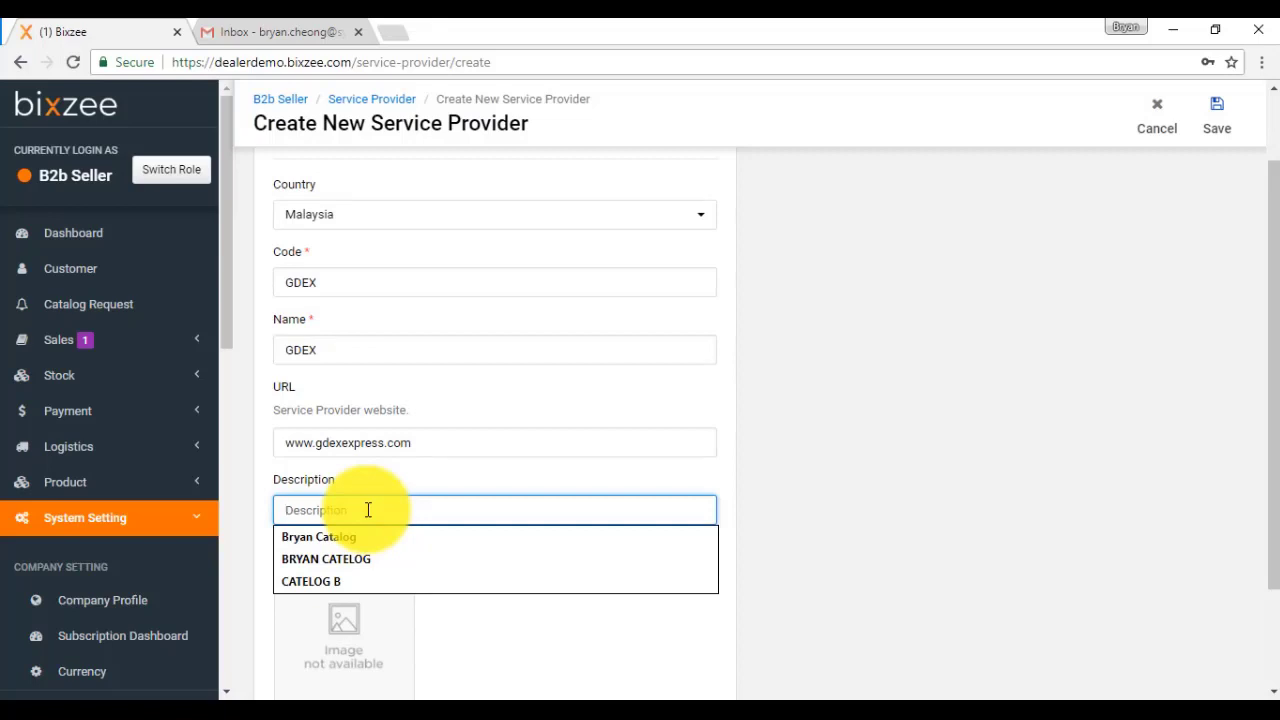
{"action": "type", "text": "Gdex"}
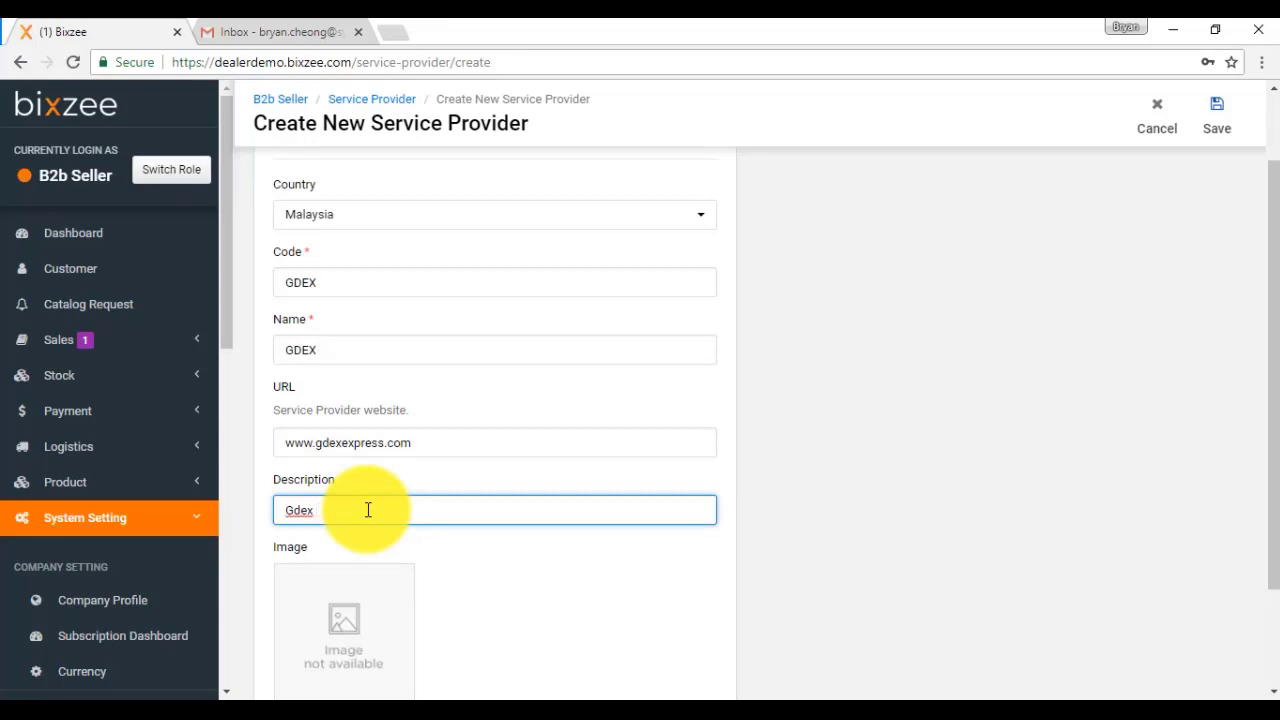
{"action": "scroll", "coordinate": [368, 510], "scroll_direction": "down", "scroll_amount": 2}
{"action": "left_click", "coordinate": [320, 492]}
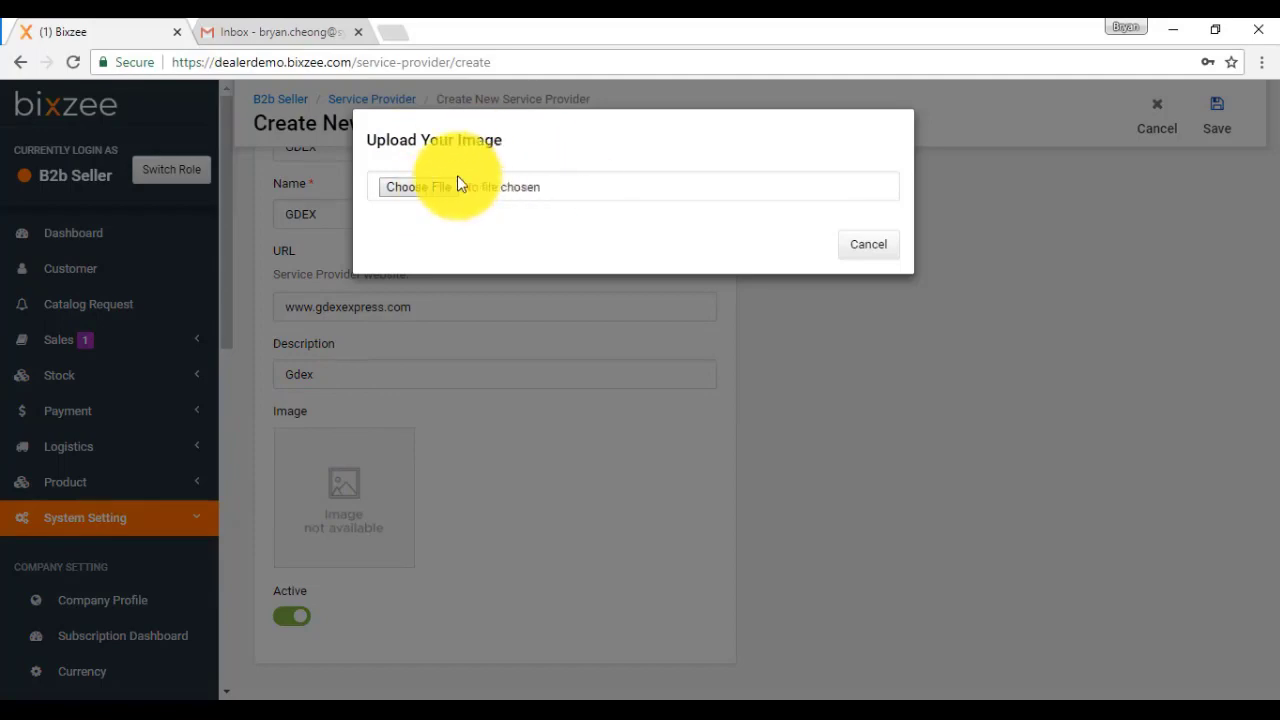
{"action": "left_click", "coordinate": [857, 244]}
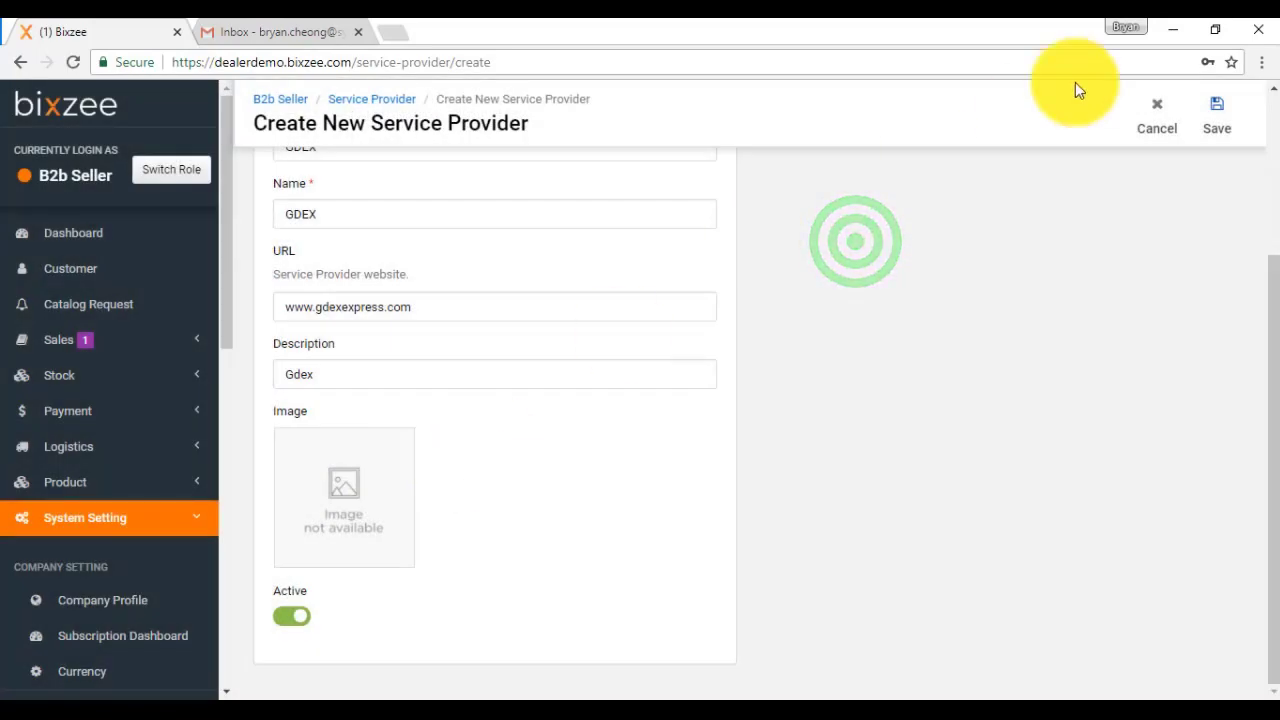
Save the new GDEX service provider and check the actions available for its list entry.
{"action": "left_click", "coordinate": [1242, 118]}
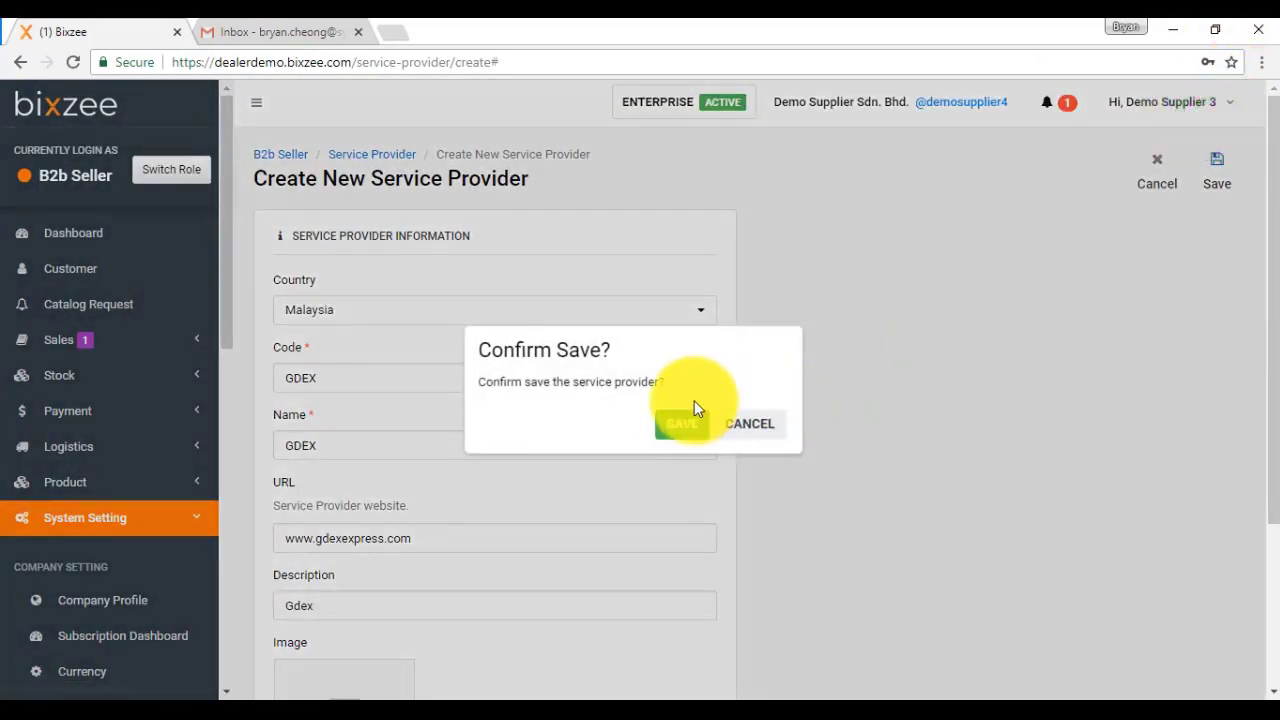
{"action": "left_click", "coordinate": [676, 436]}
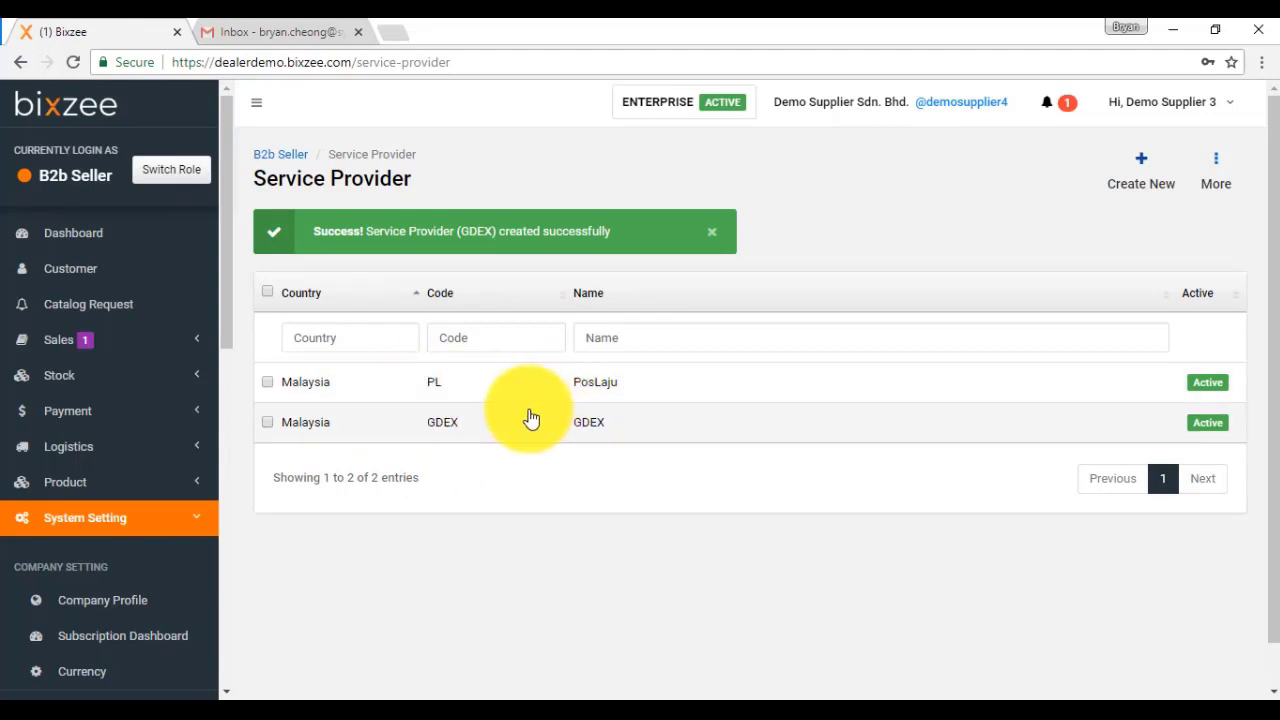
{"action": "right_click", "coordinate": [499, 427]}
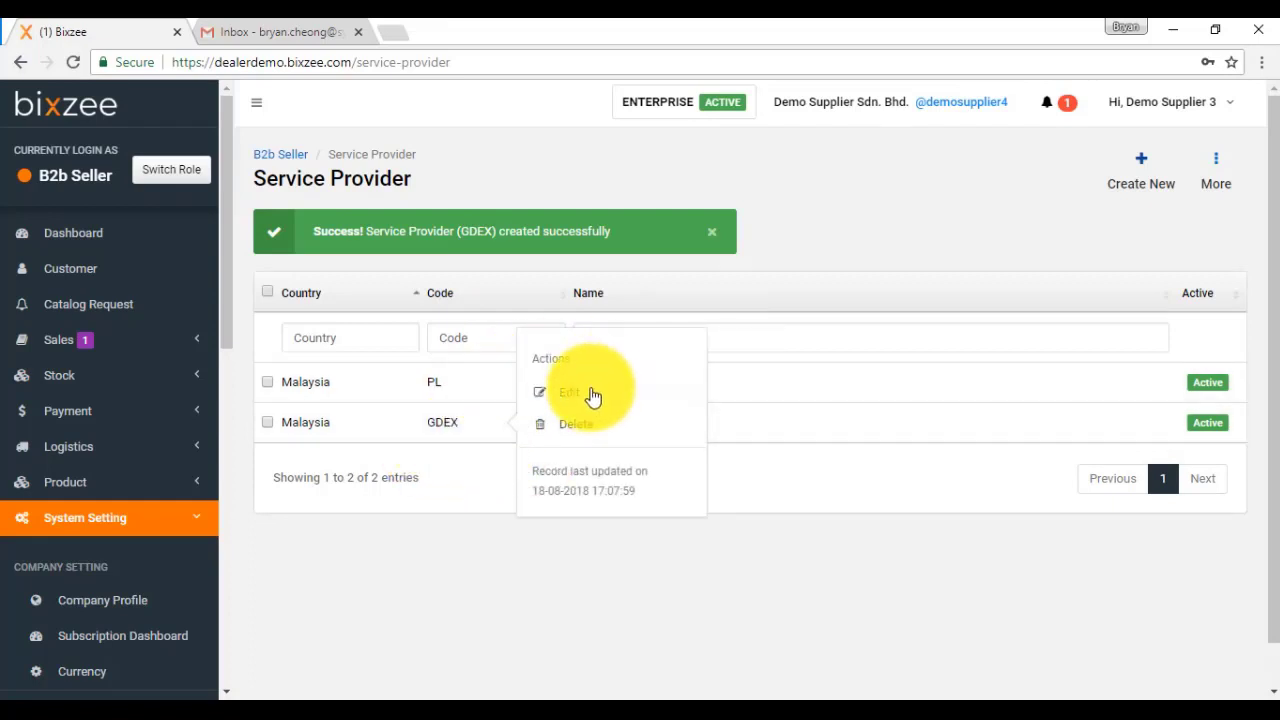
{"action": "left_click", "coordinate": [418, 572]}
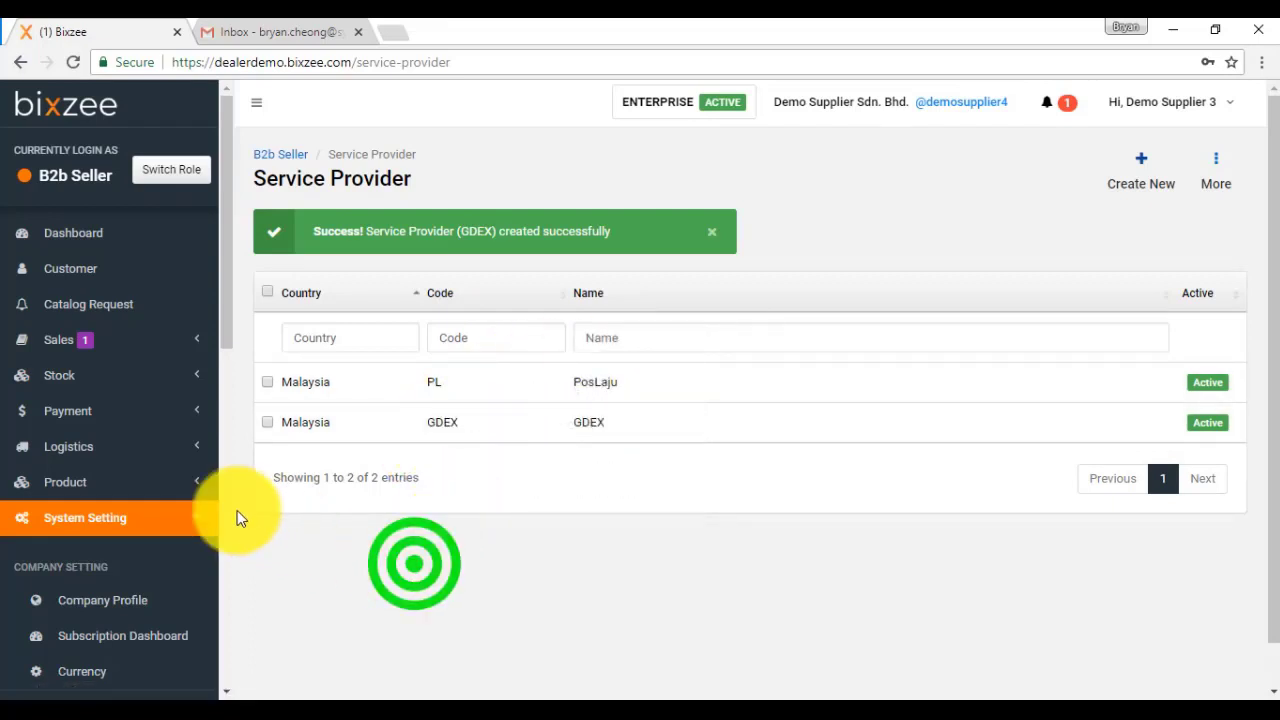
Create a new driver record under the logistic settings and enter the driver's name and short name.
{"action": "scroll", "coordinate": [81, 390], "scroll_direction": "down", "scroll_amount": 5}
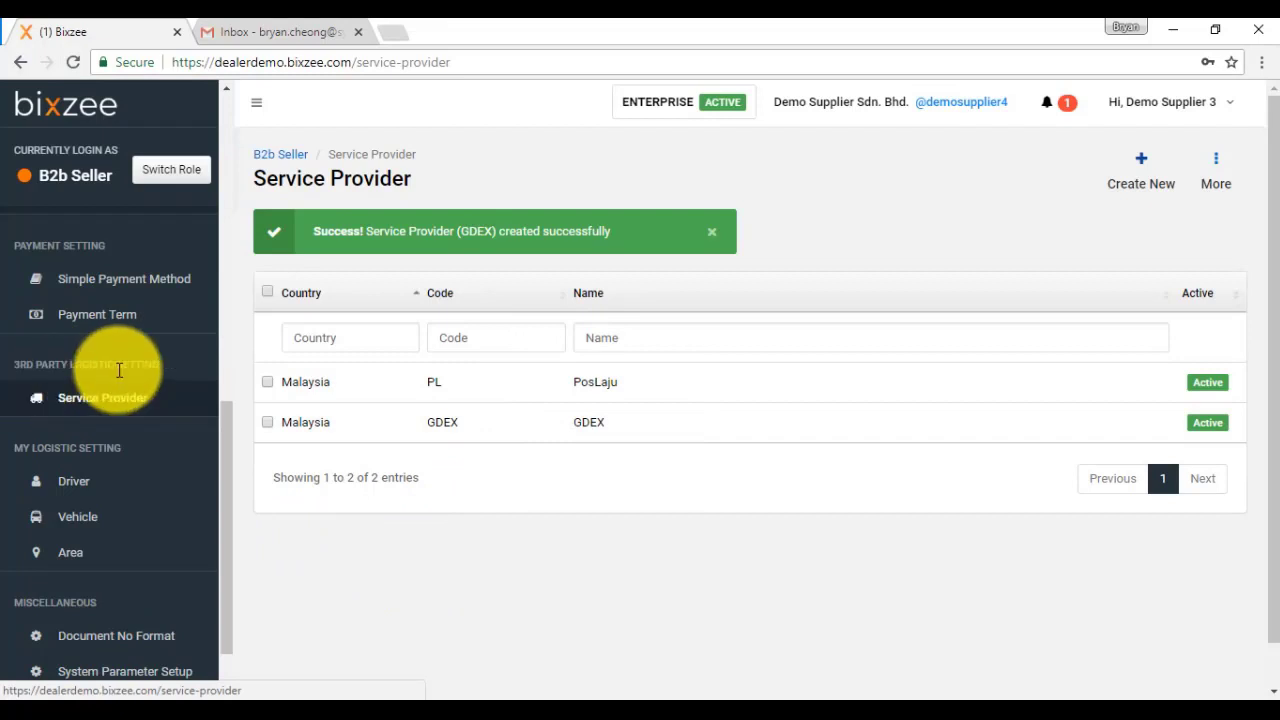
{"action": "scroll", "coordinate": [122, 376], "scroll_direction": "down", "scroll_amount": 2}
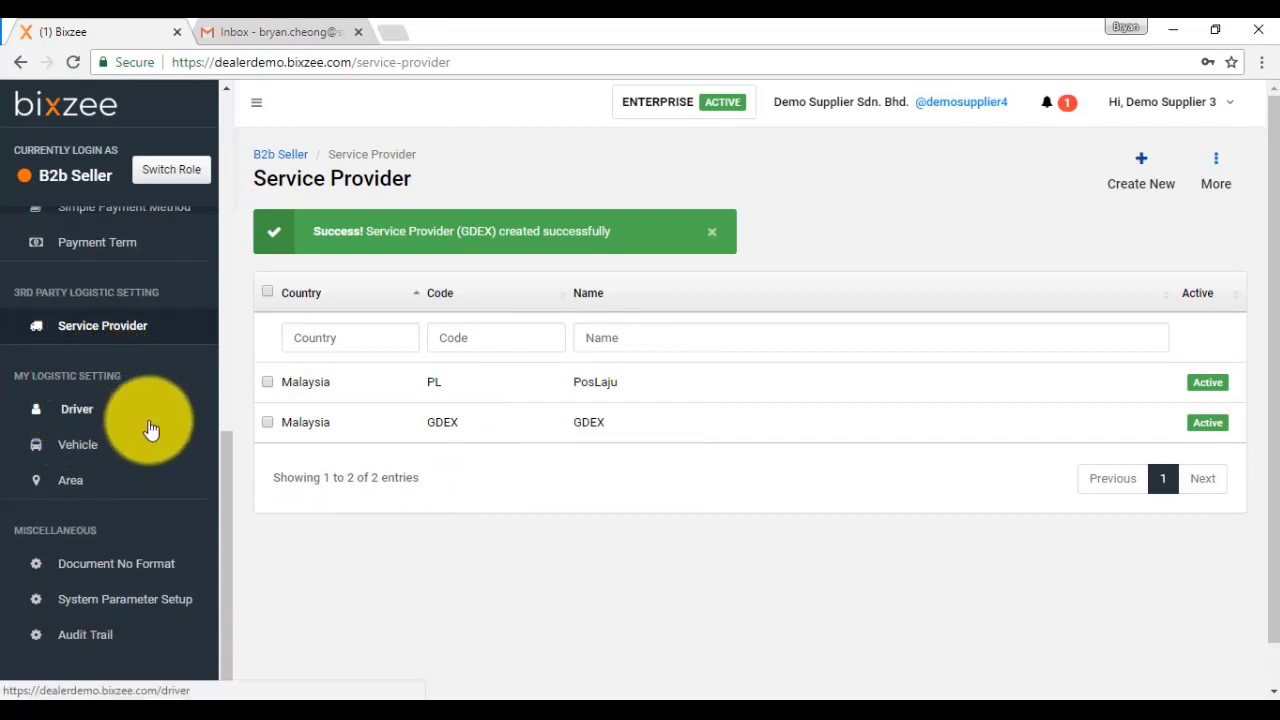
{"action": "left_click", "coordinate": [89, 410]}
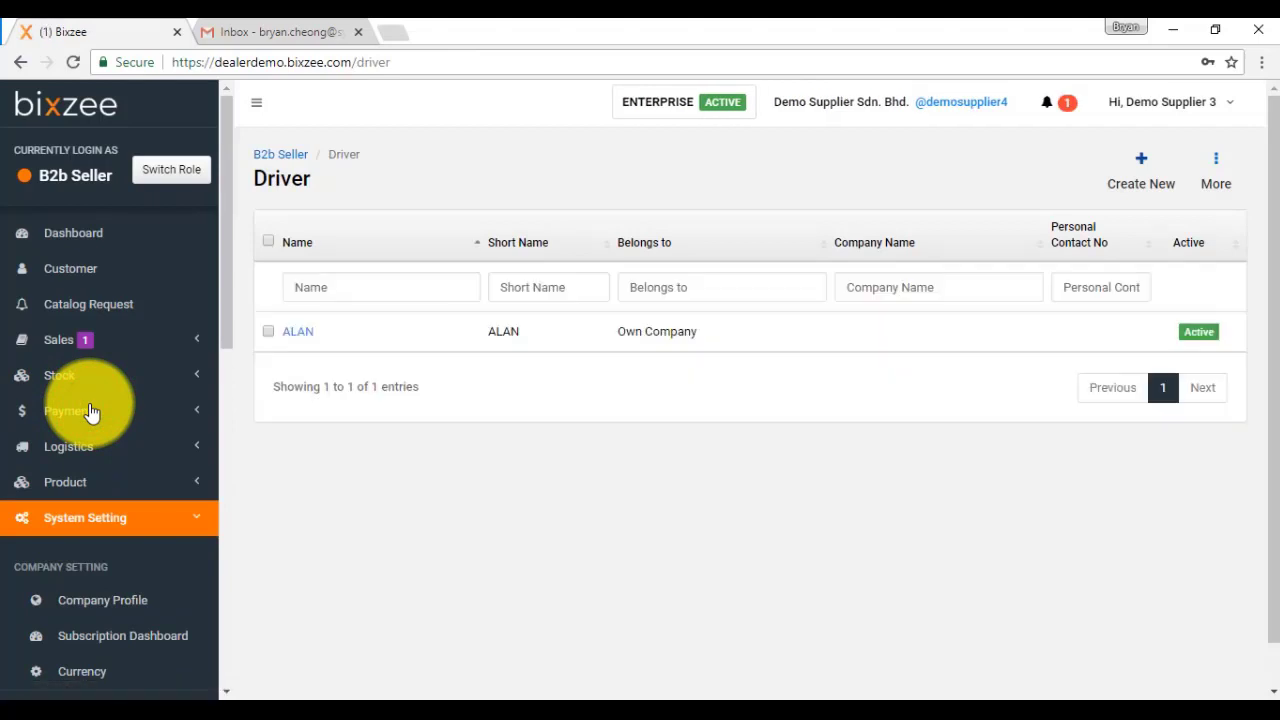
{"action": "left_click", "coordinate": [1147, 168]}
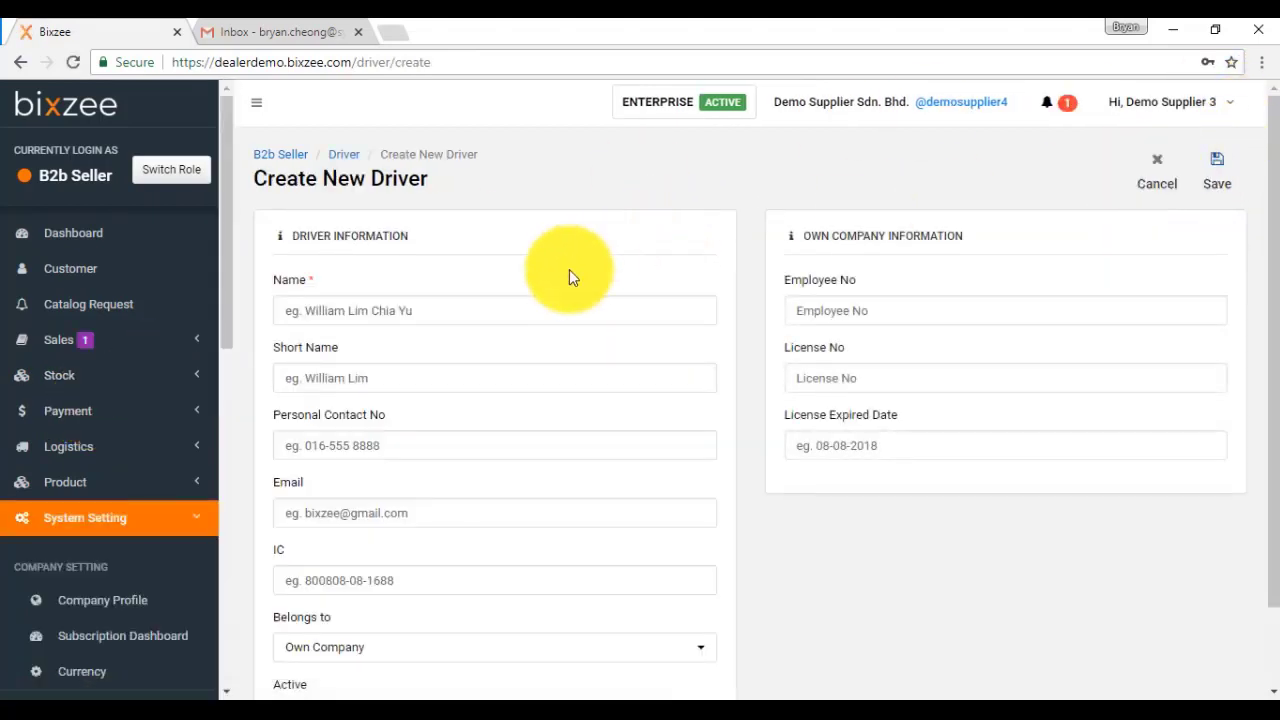
{"action": "left_click", "coordinate": [491, 310]}
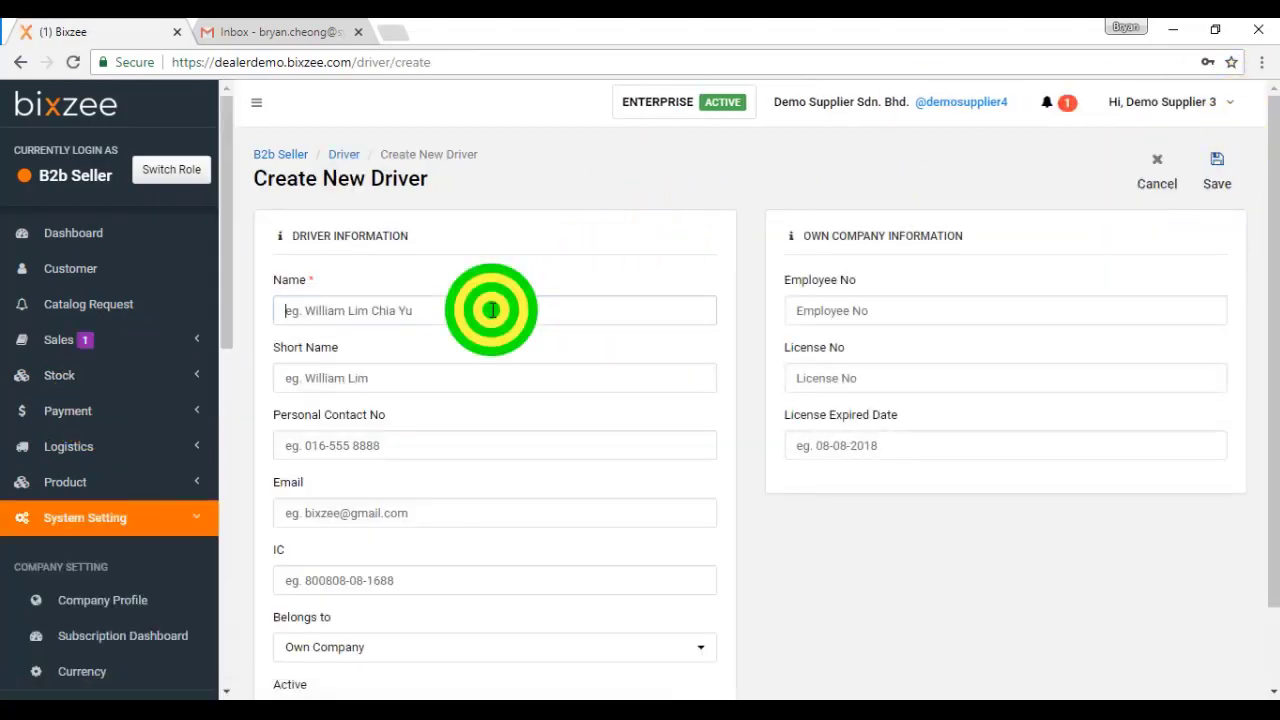
{"action": "type", "text": "Ali"}
{"action": "left_click", "coordinate": [386, 372]}
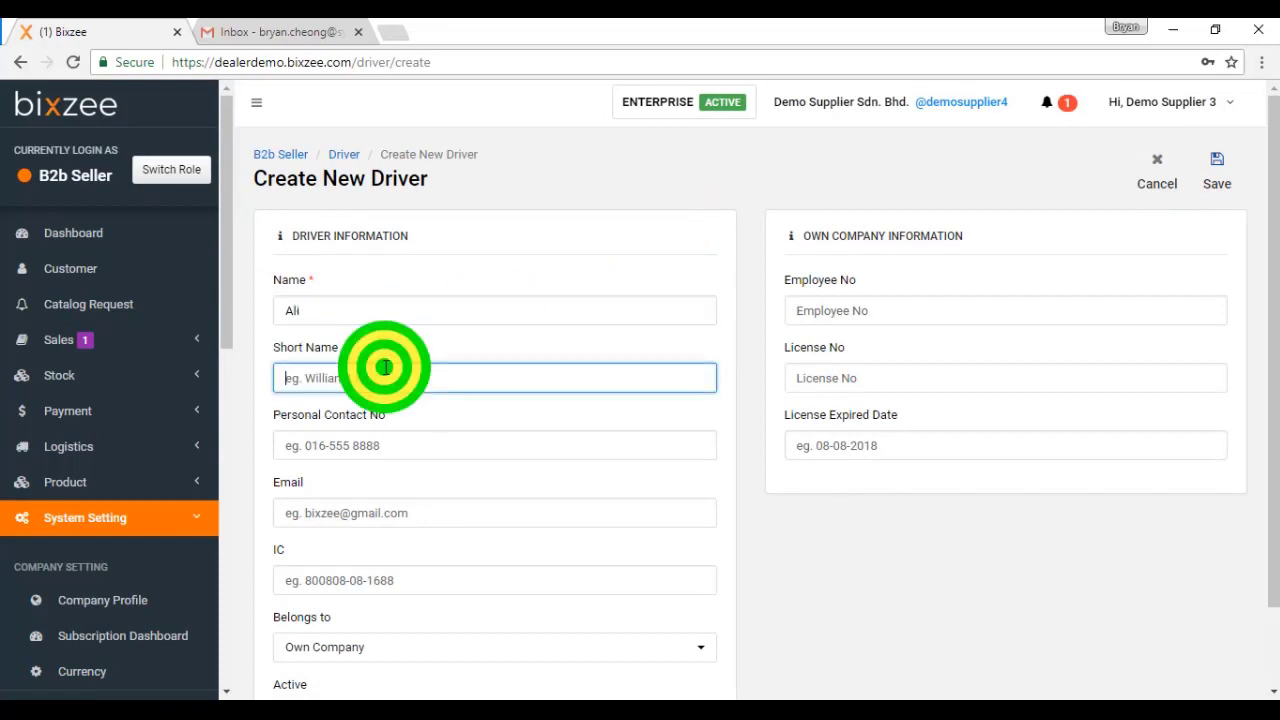
{"action": "type", "text": "Ali"}
{"action": "key", "text": "Tab"}
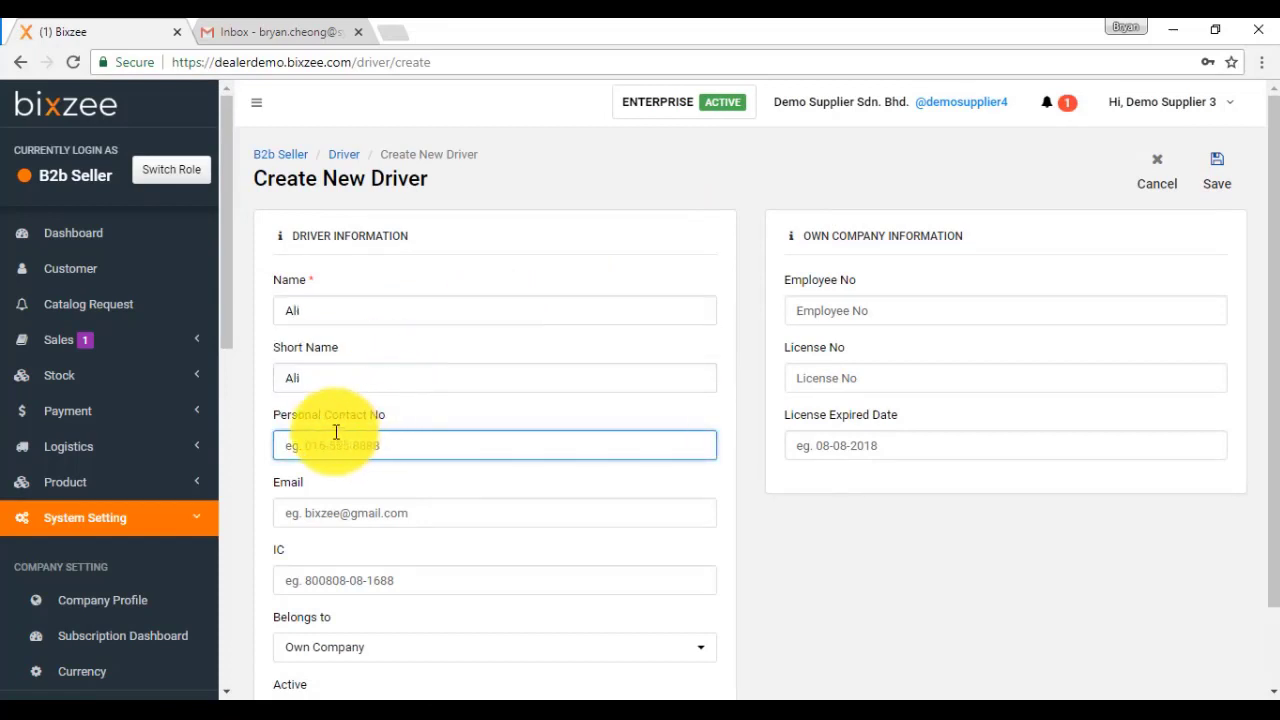
Keep the driver assigned to Own Company, leave the optional details blank, and save the new driver.
{"action": "scroll", "coordinate": [377, 437], "scroll_direction": "down", "scroll_amount": 1}
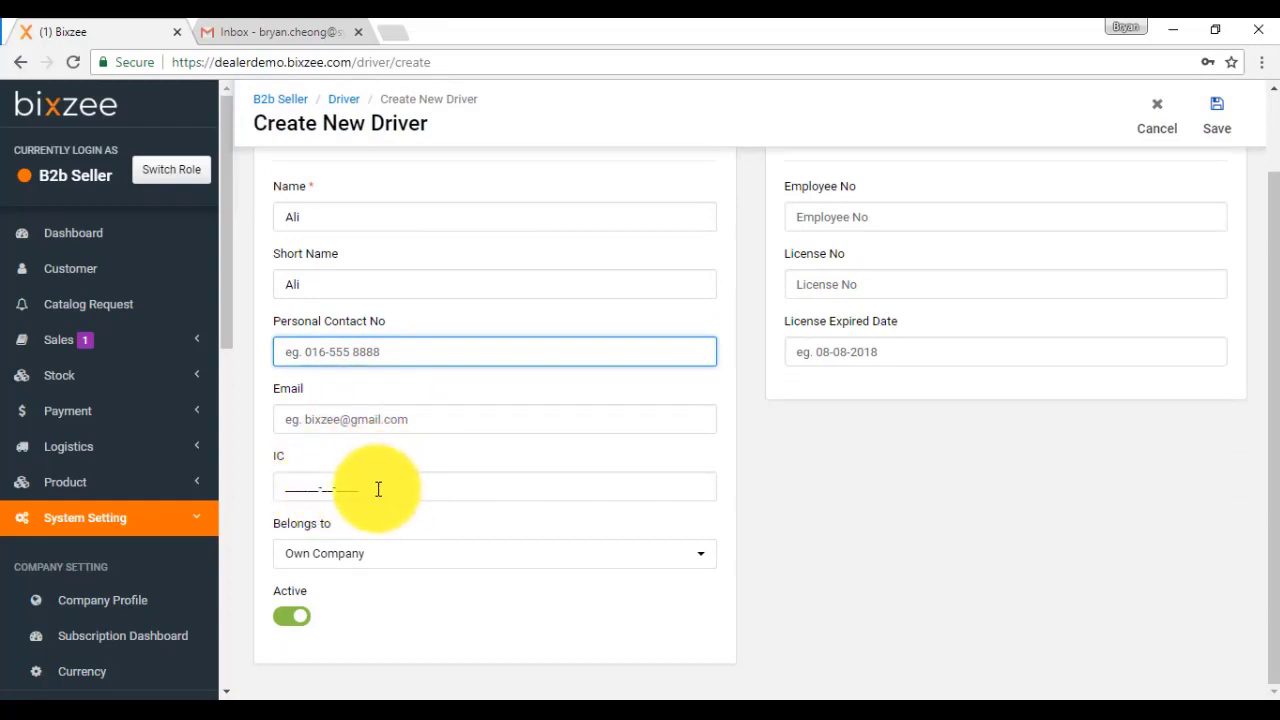
{"action": "left_click", "coordinate": [310, 562]}
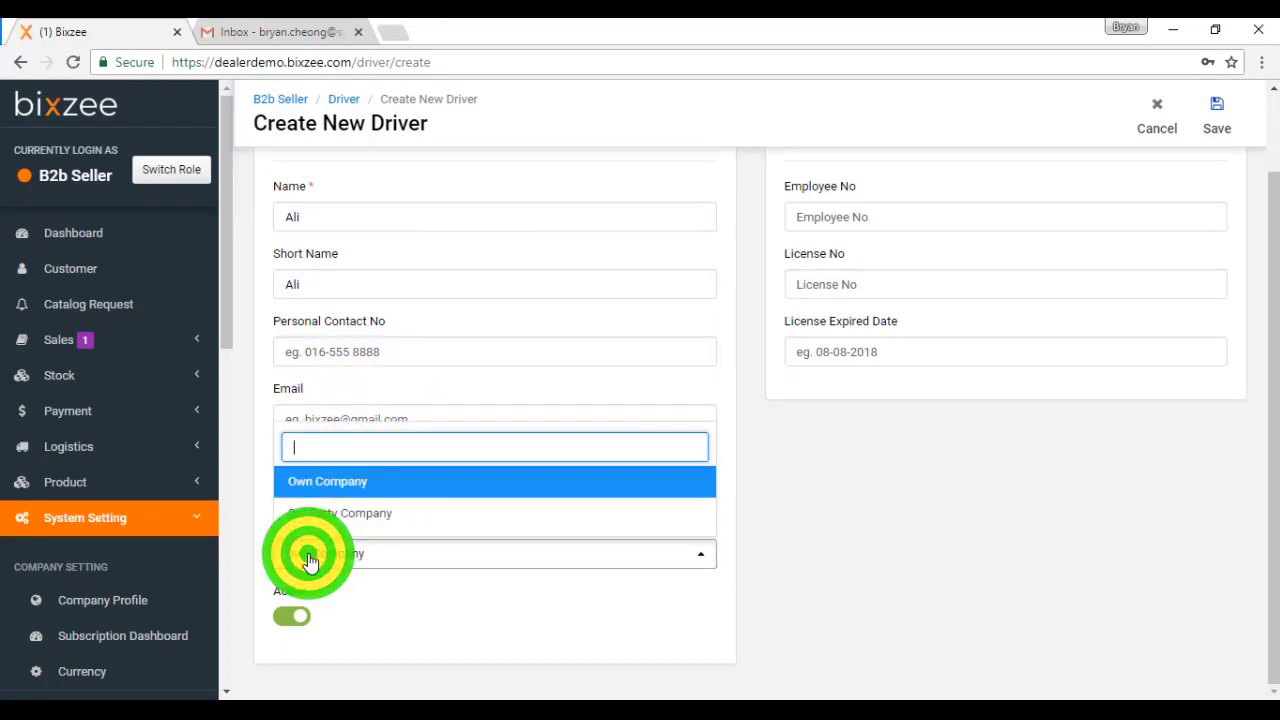
{"action": "left_click", "coordinate": [366, 630]}
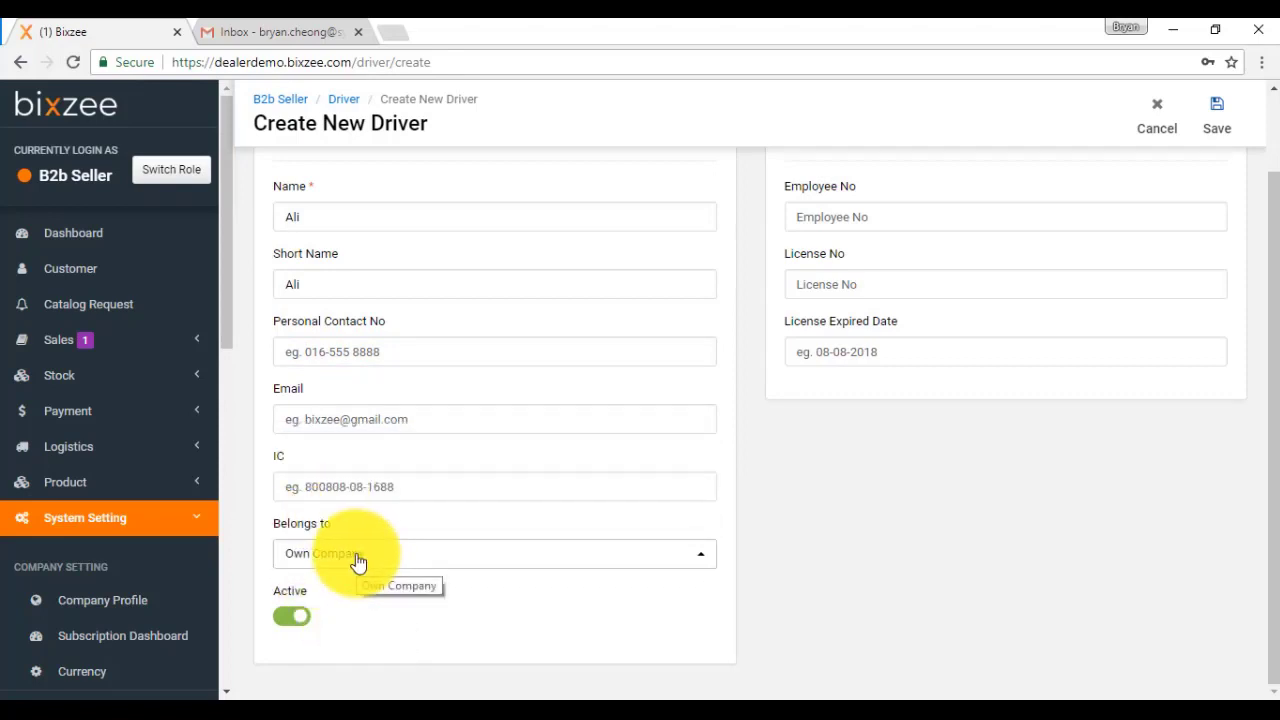
{"action": "scroll", "coordinate": [808, 543], "scroll_direction": "up", "scroll_amount": 2}
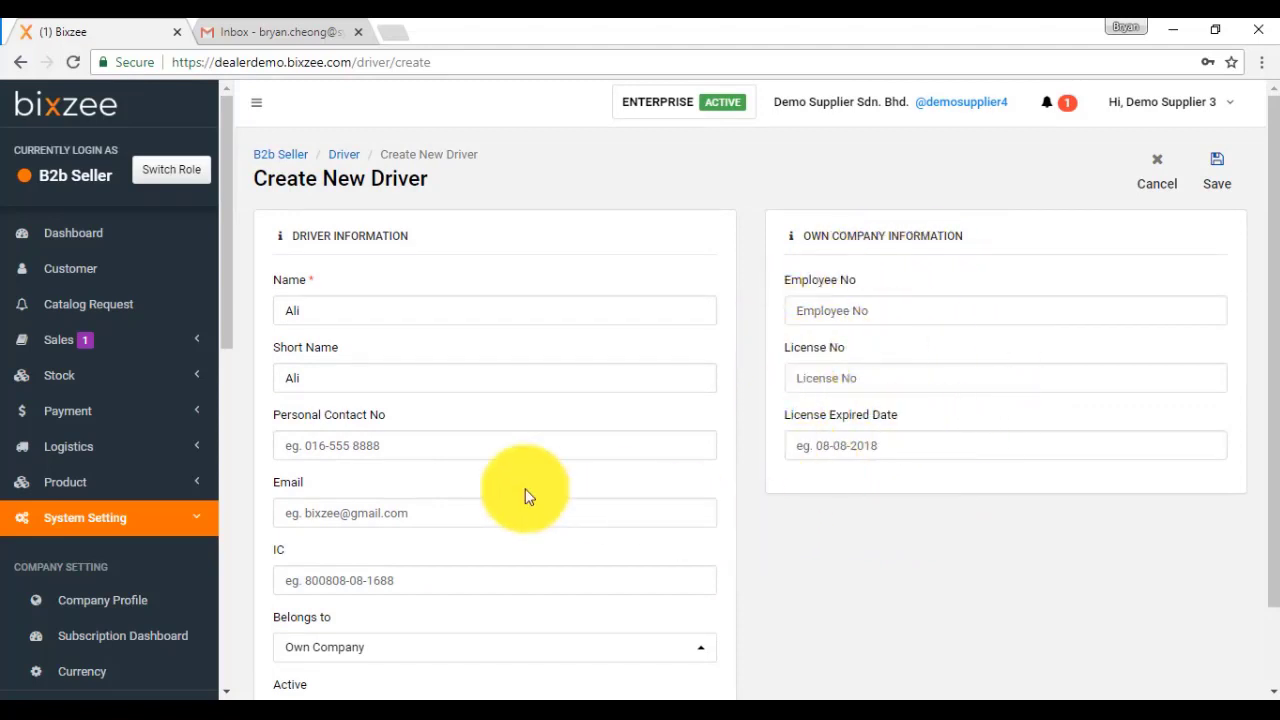
{"action": "scroll", "coordinate": [525, 490], "scroll_direction": "down", "scroll_amount": 1}
{"action": "scroll", "coordinate": [525, 490], "scroll_direction": "up", "scroll_amount": 1}
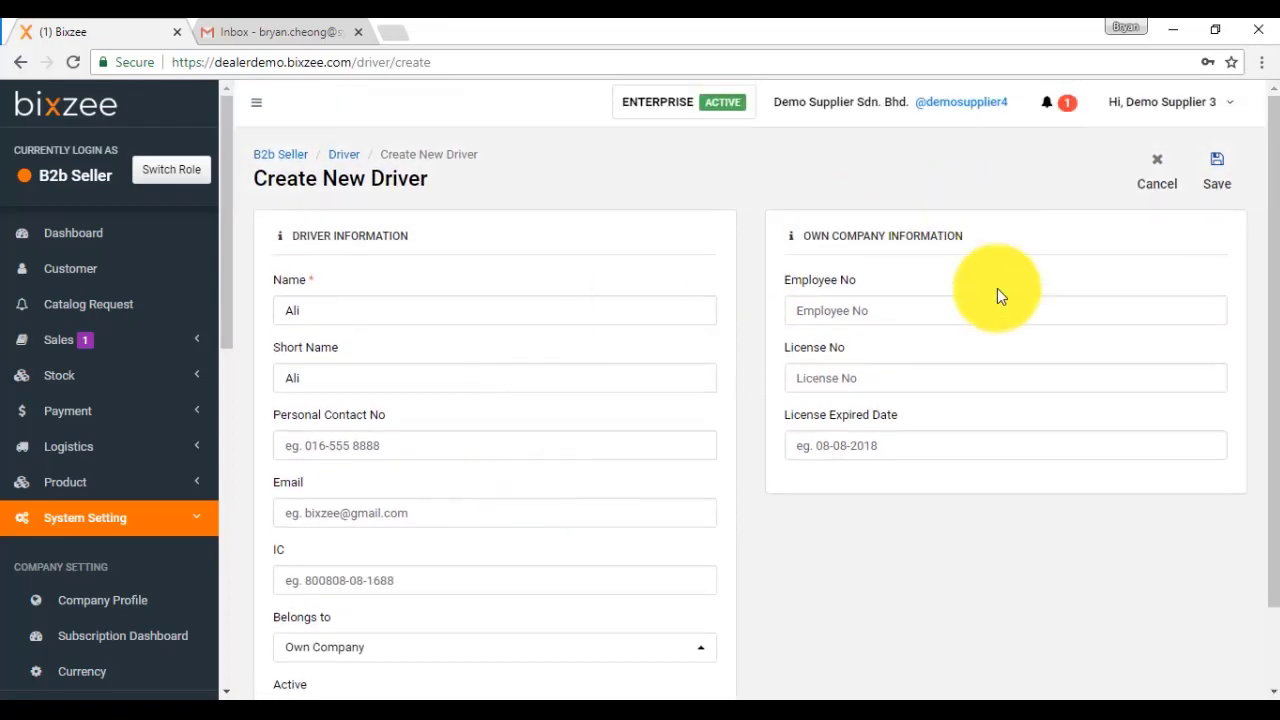
{"action": "left_click", "coordinate": [1208, 163]}
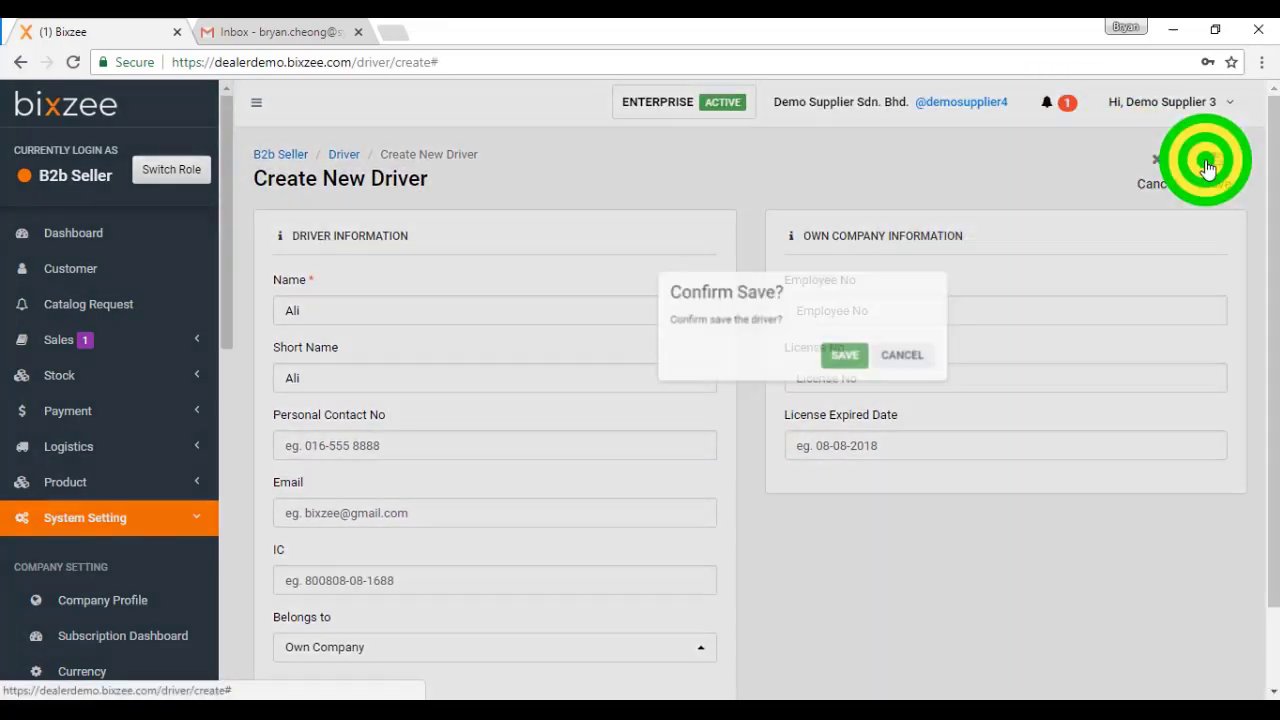
{"action": "left_click", "coordinate": [682, 423]}
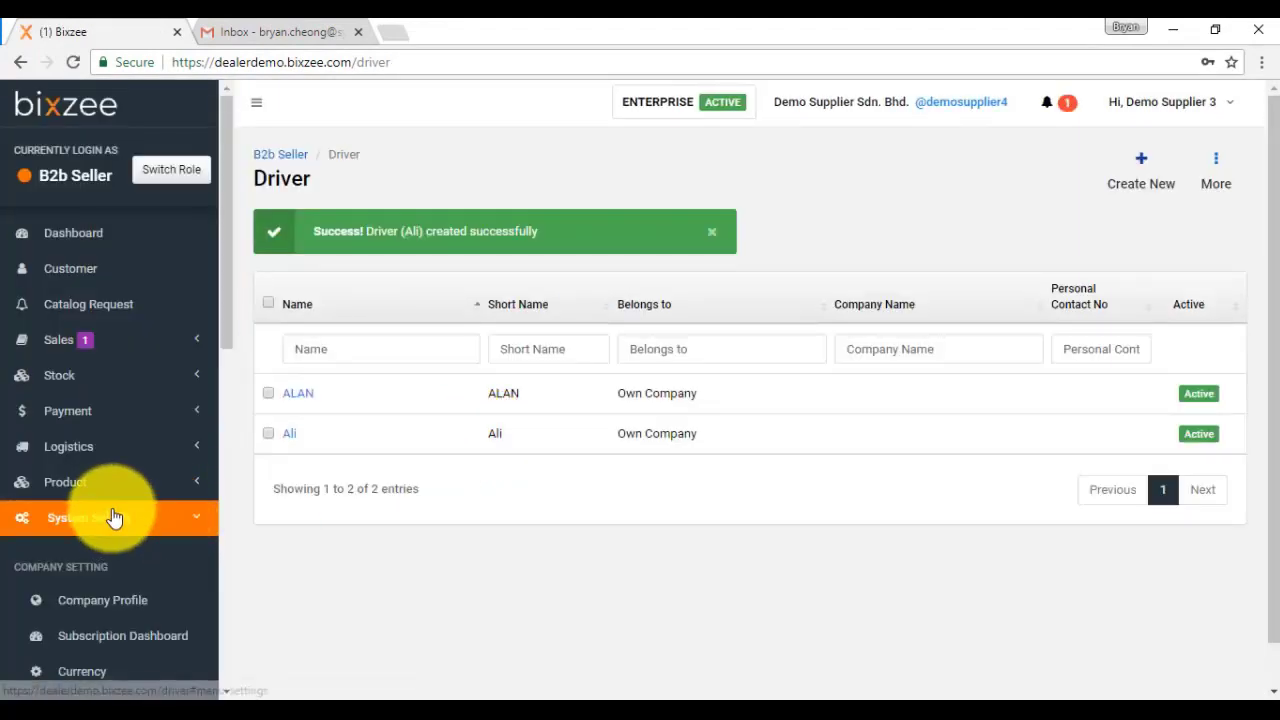
Create a new vehicle record in the logistic settings with type Dry Truck and vehicle number WWY 9877.
{"action": "scroll", "coordinate": [114, 517], "scroll_direction": "down", "scroll_amount": 2}
{"action": "scroll", "coordinate": [106, 514], "scroll_direction": "down", "scroll_amount": 2}
{"action": "scroll", "coordinate": [51, 477], "scroll_direction": "down", "scroll_amount": 1}
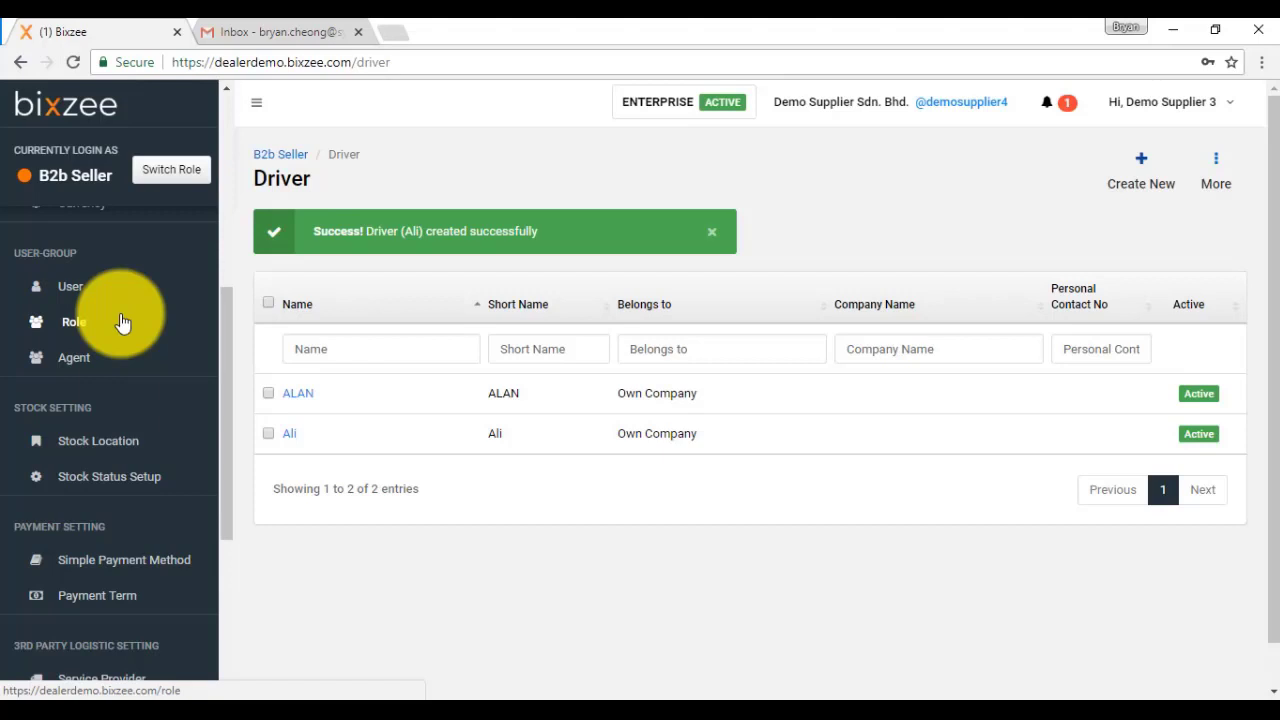
{"action": "scroll", "coordinate": [122, 322], "scroll_direction": "down", "scroll_amount": 4}
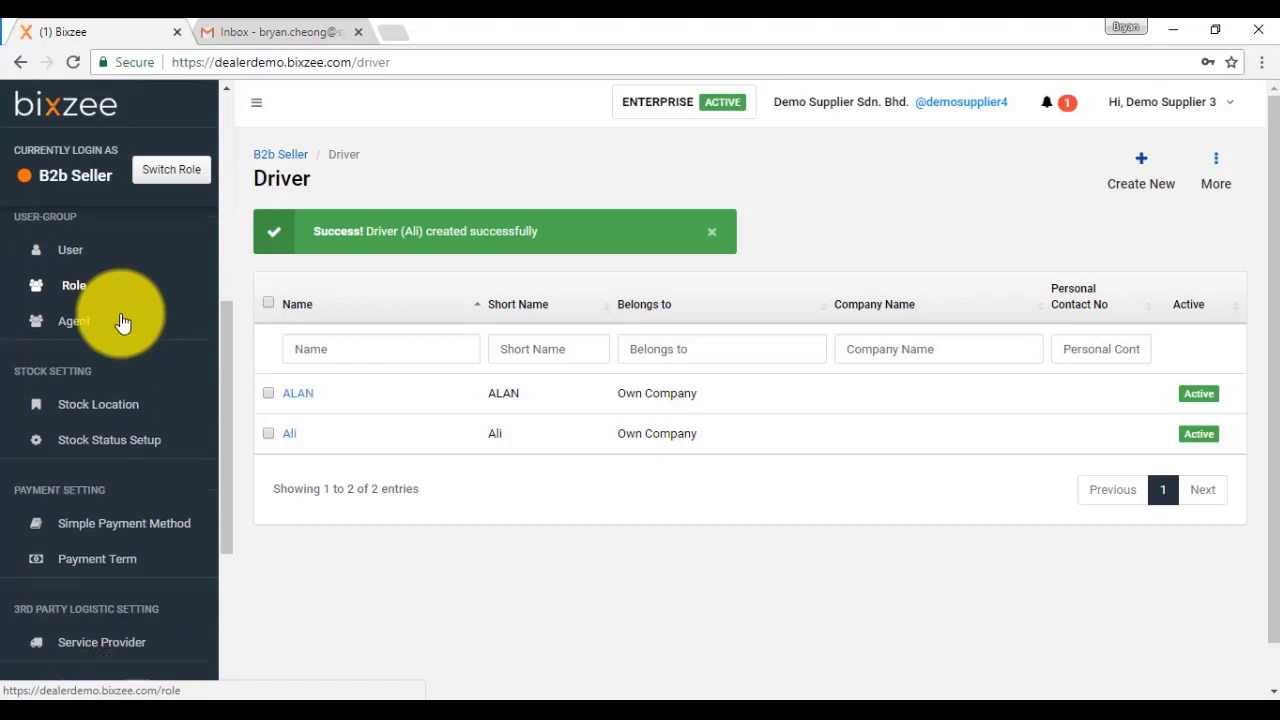
{"action": "left_click", "coordinate": [86, 447]}
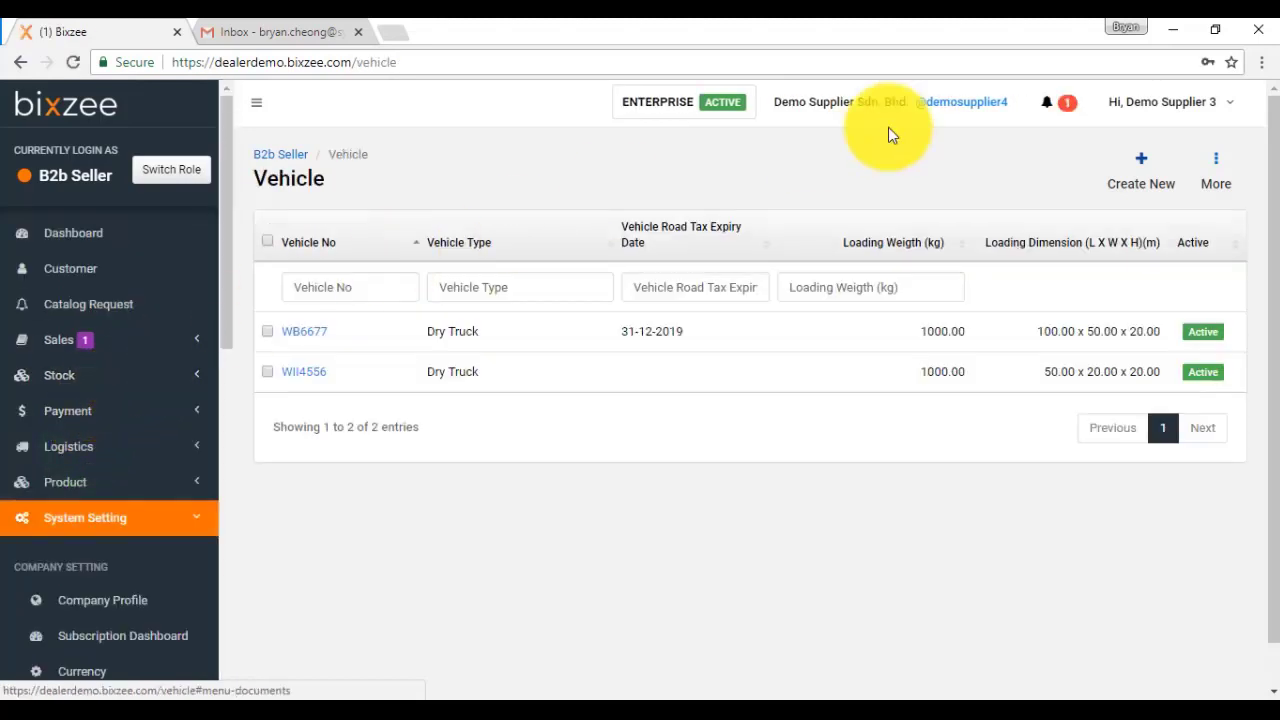
{"action": "left_click", "coordinate": [1130, 192]}
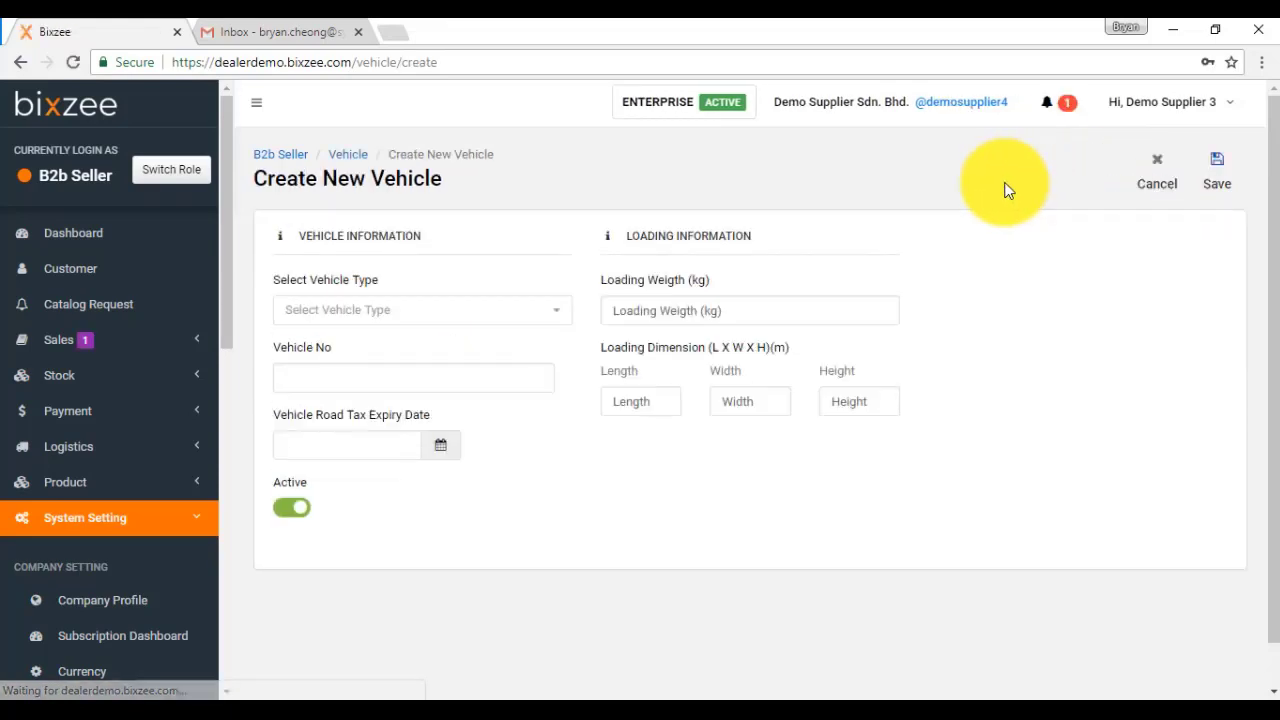
{"action": "left_click", "coordinate": [343, 314]}
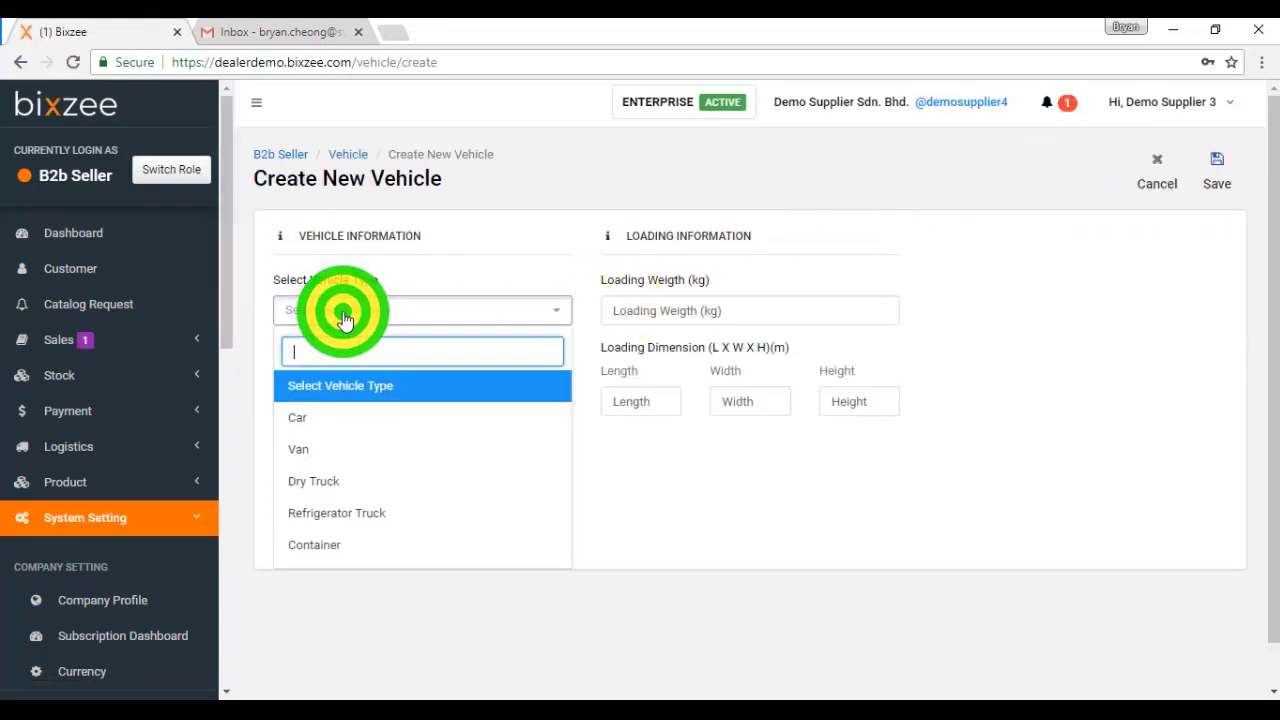
{"action": "left_click", "coordinate": [331, 483]}
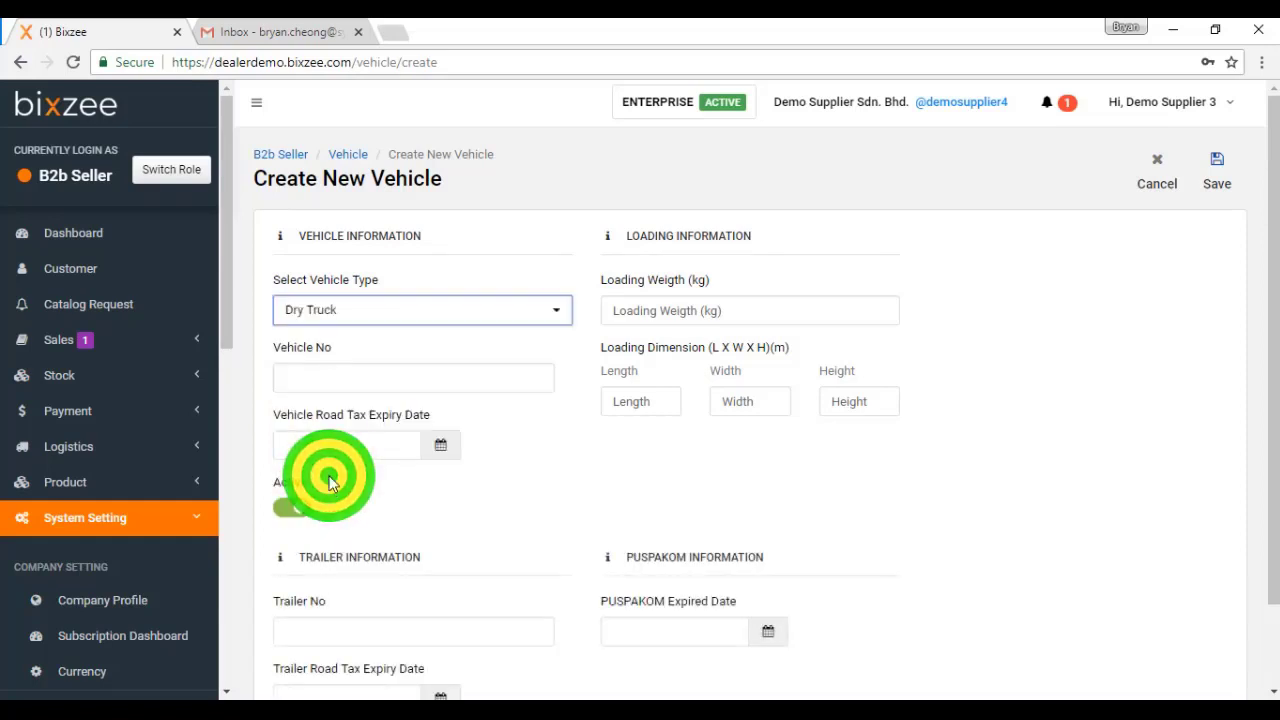
{"action": "left_click", "coordinate": [361, 375]}
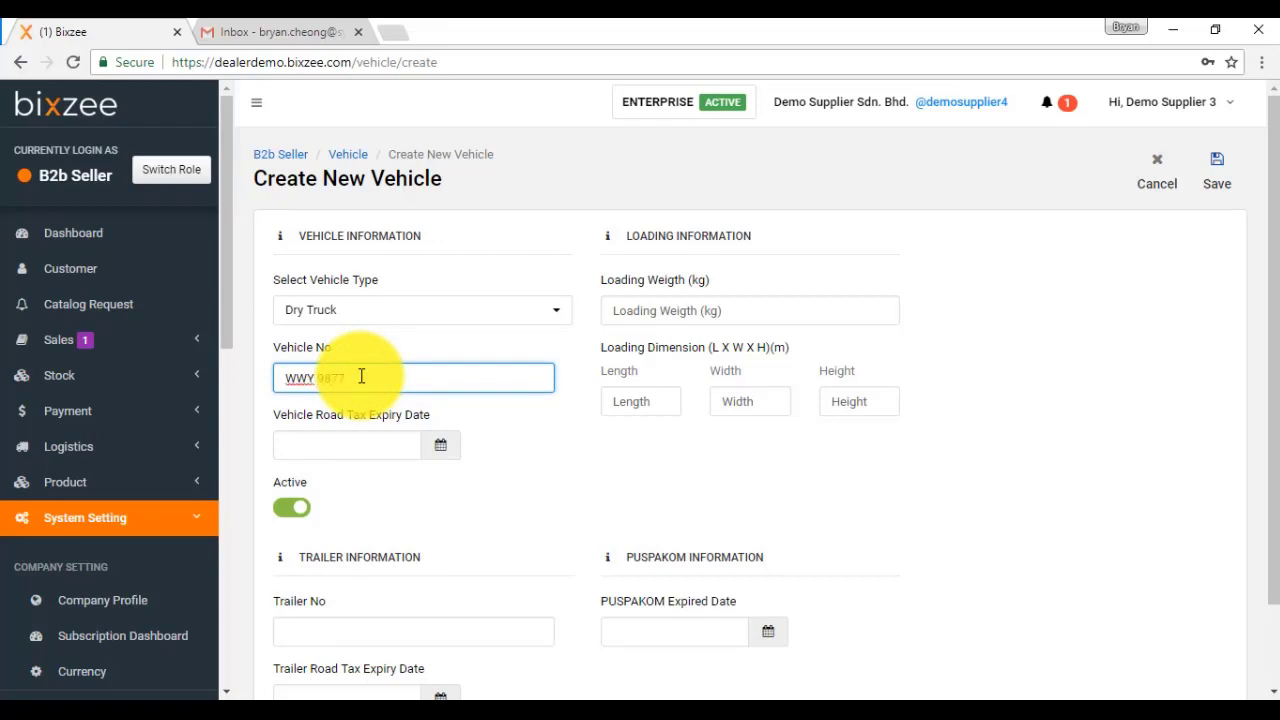
Set the vehicle's road tax expiry date to 08-05-2019.
{"action": "left_click", "coordinate": [440, 445]}
{"action": "left_click", "coordinate": [352, 442]}
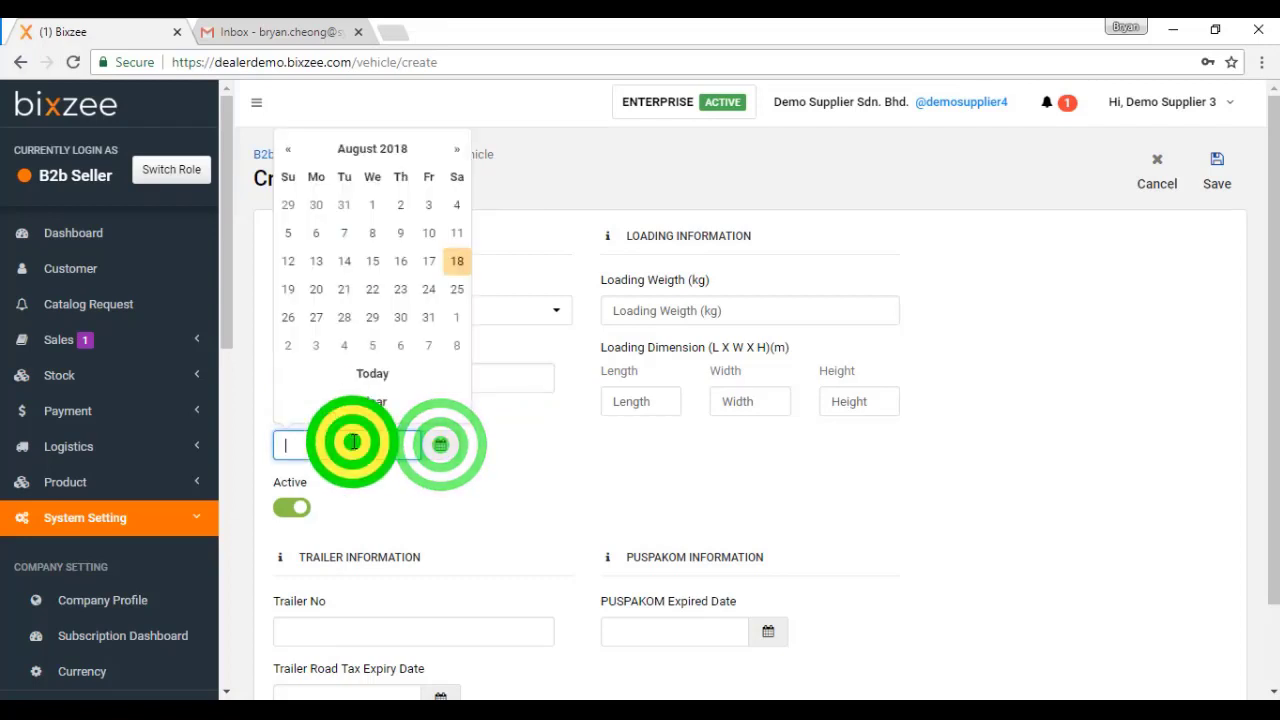
{"action": "left_click", "coordinate": [457, 149]}
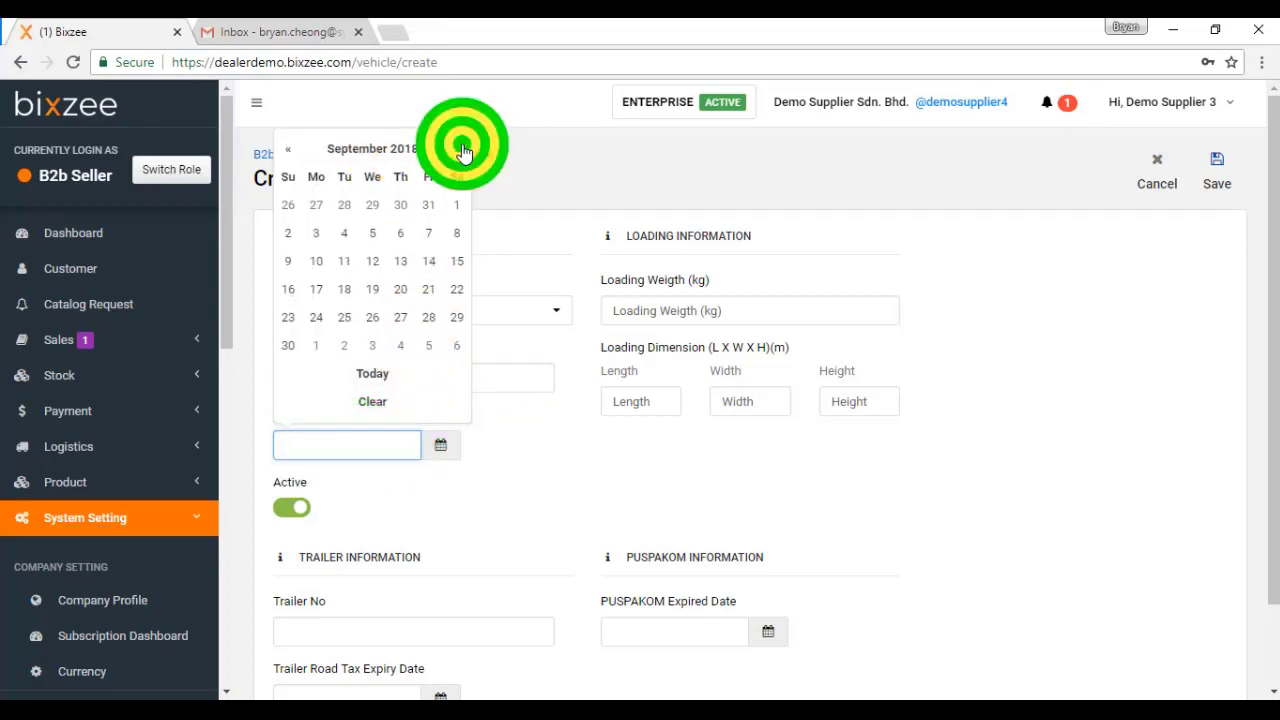
{"action": "left_click", "coordinate": [457, 149]}
{"action": "left_click", "coordinate": [457, 149]}
{"action": "left_click", "coordinate": [457, 149]}
{"action": "left_click", "coordinate": [457, 149]}
{"action": "left_click", "coordinate": [457, 149]}
{"action": "left_click", "coordinate": [457, 149]}
{"action": "left_click", "coordinate": [457, 149]}
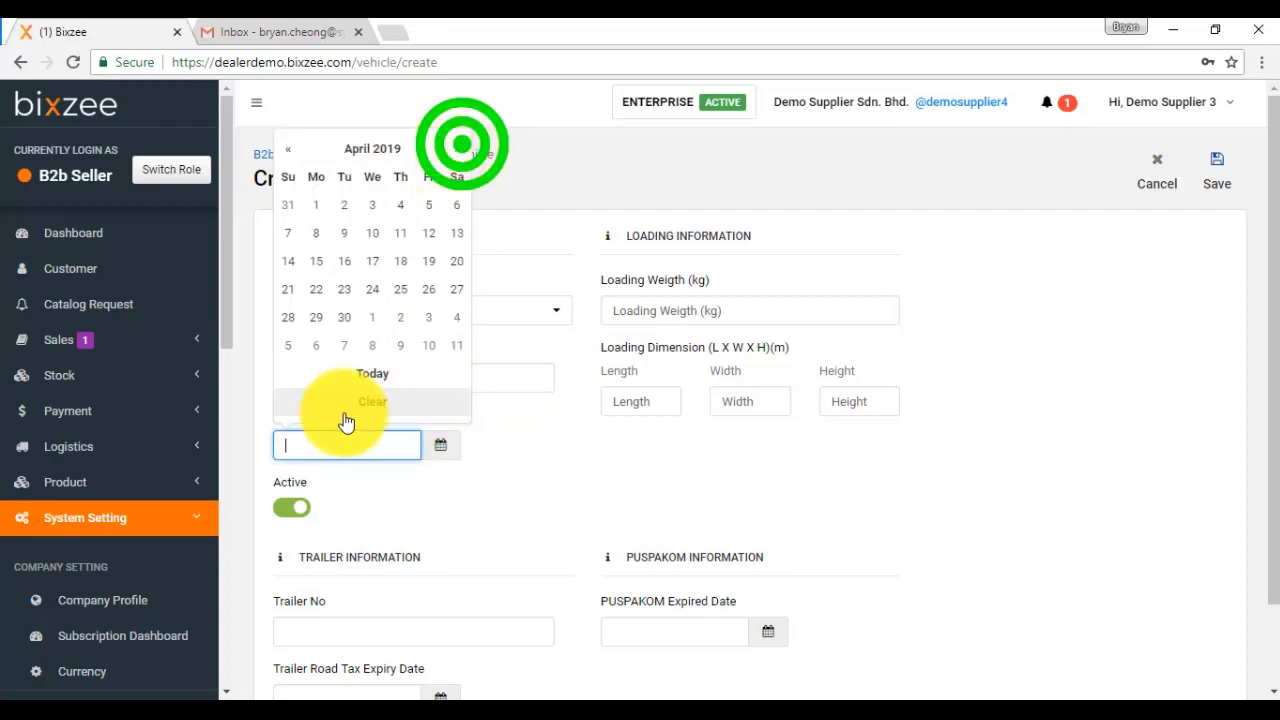
{"action": "left_click", "coordinate": [372, 347]}
Set the vehicle's loading weight to 1000 kg and its loading dimensions to 50 x 20 x 10 m, and save the vehicle.
{"action": "scroll", "coordinate": [348, 505], "scroll_direction": "down", "scroll_amount": 1}
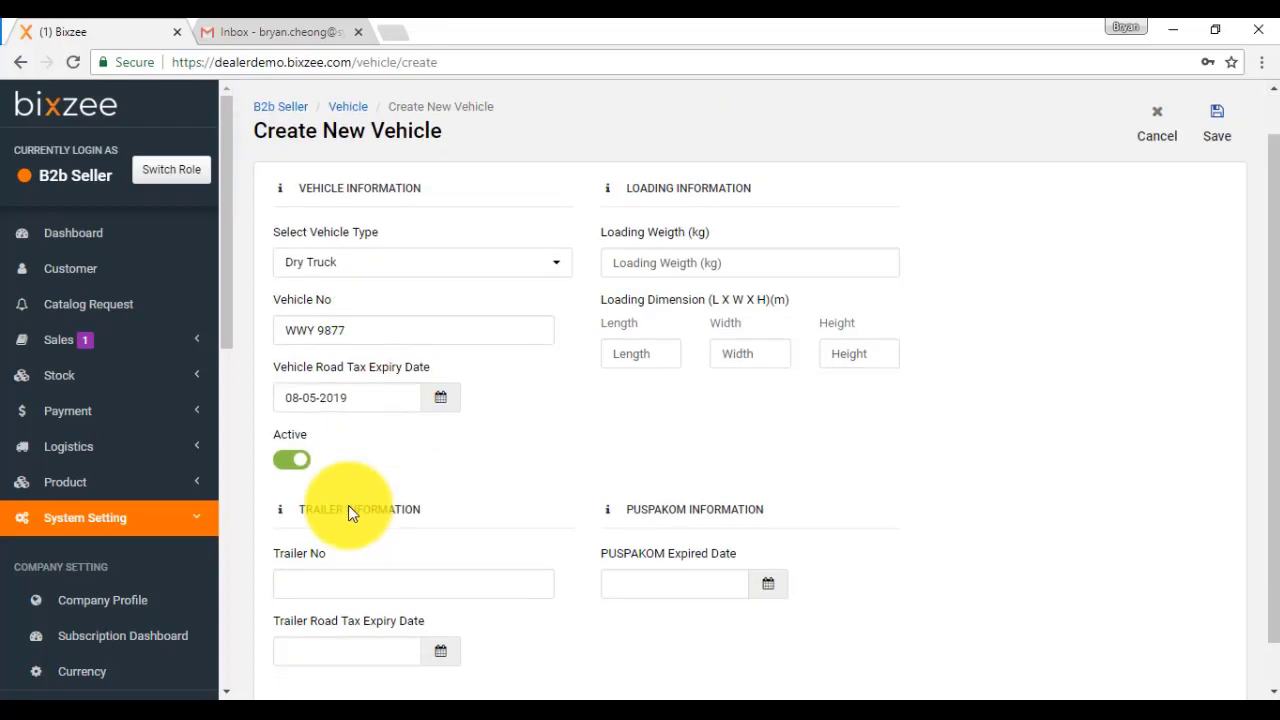
{"action": "scroll", "coordinate": [348, 505], "scroll_direction": "down", "scroll_amount": 1}
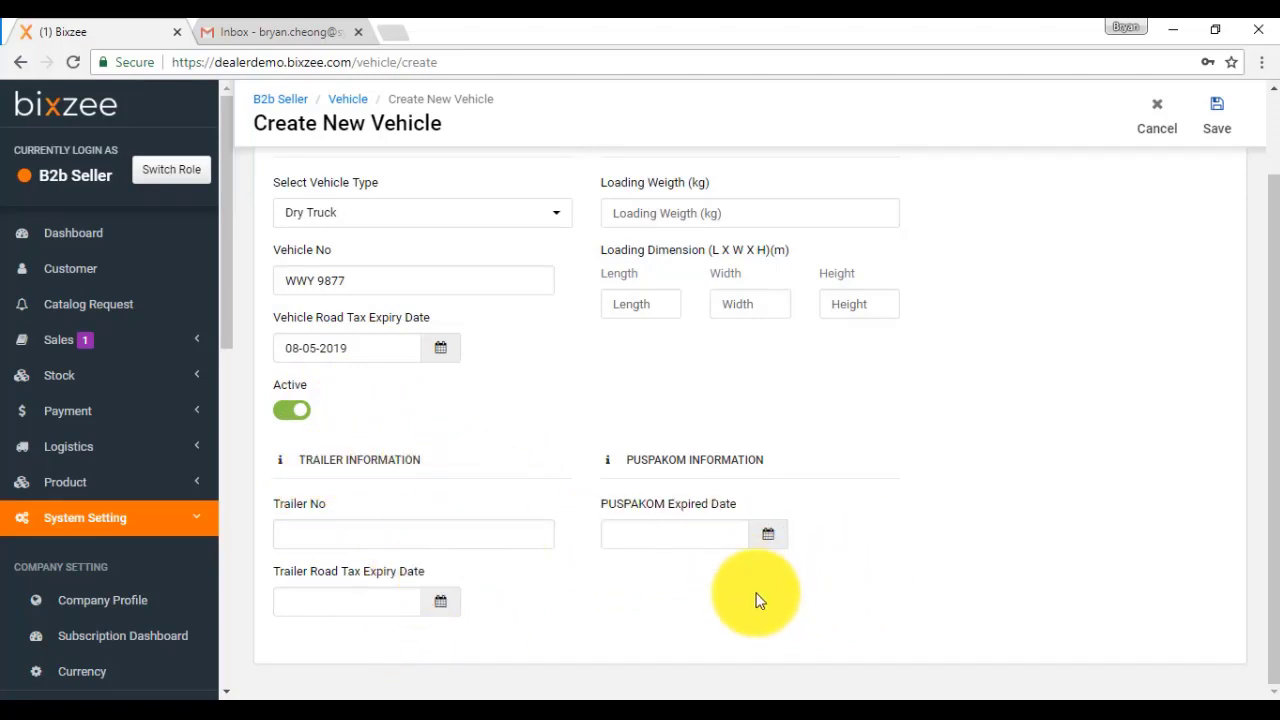
{"action": "scroll", "coordinate": [757, 600], "scroll_direction": "up", "scroll_amount": 2}
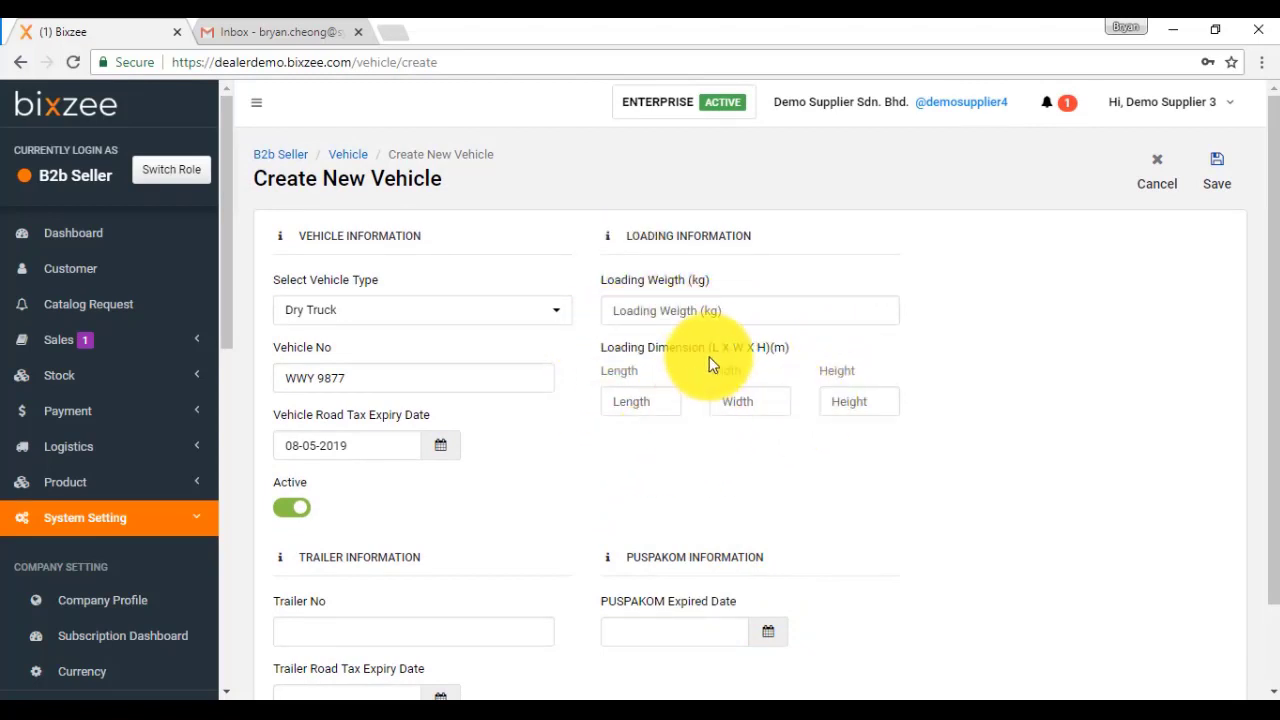
{"action": "left_click", "coordinate": [740, 300]}
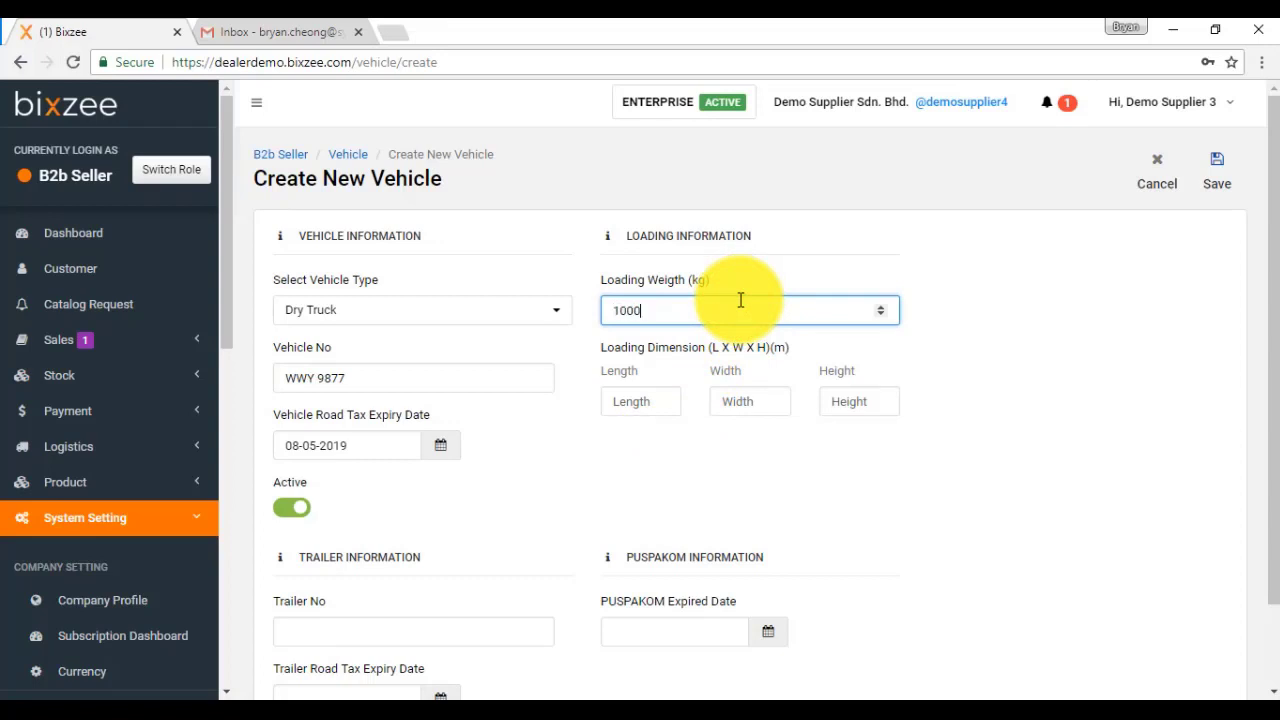
{"action": "left_click", "coordinate": [634, 398]}
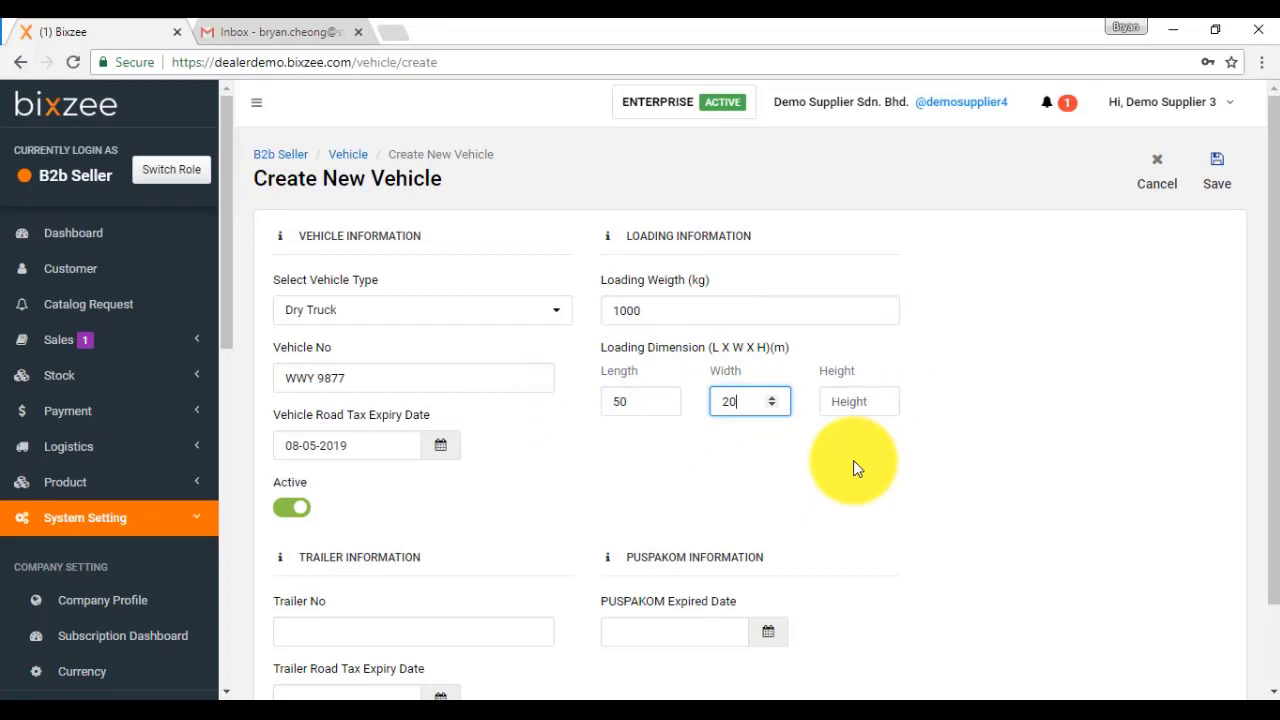
{"action": "left_click", "coordinate": [853, 412]}
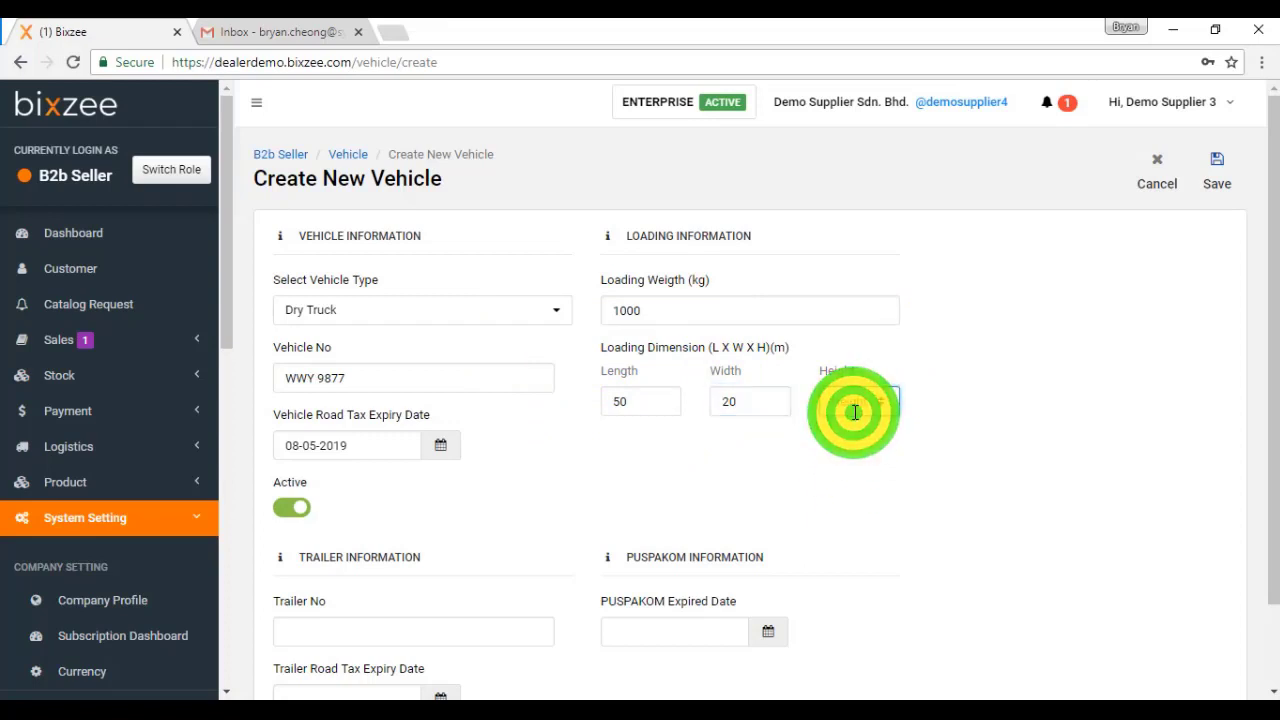
{"action": "left_click", "coordinate": [802, 474]}
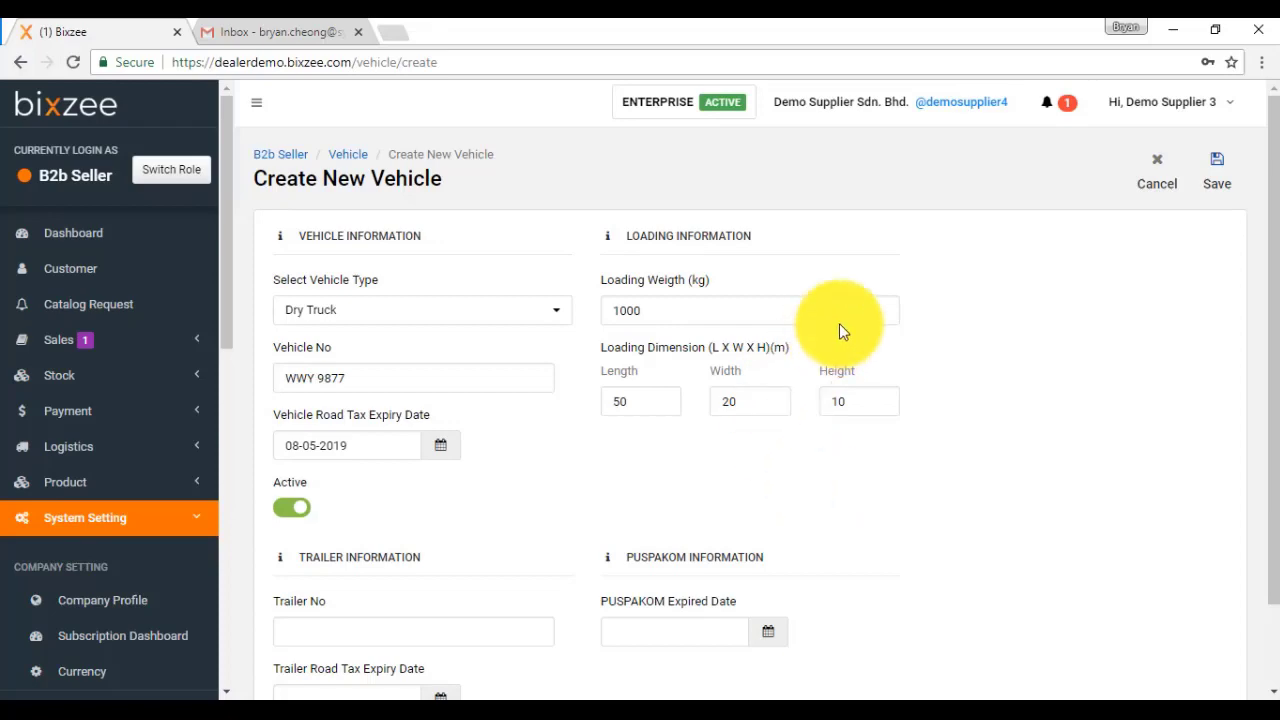
{"action": "left_click", "coordinate": [1215, 177]}
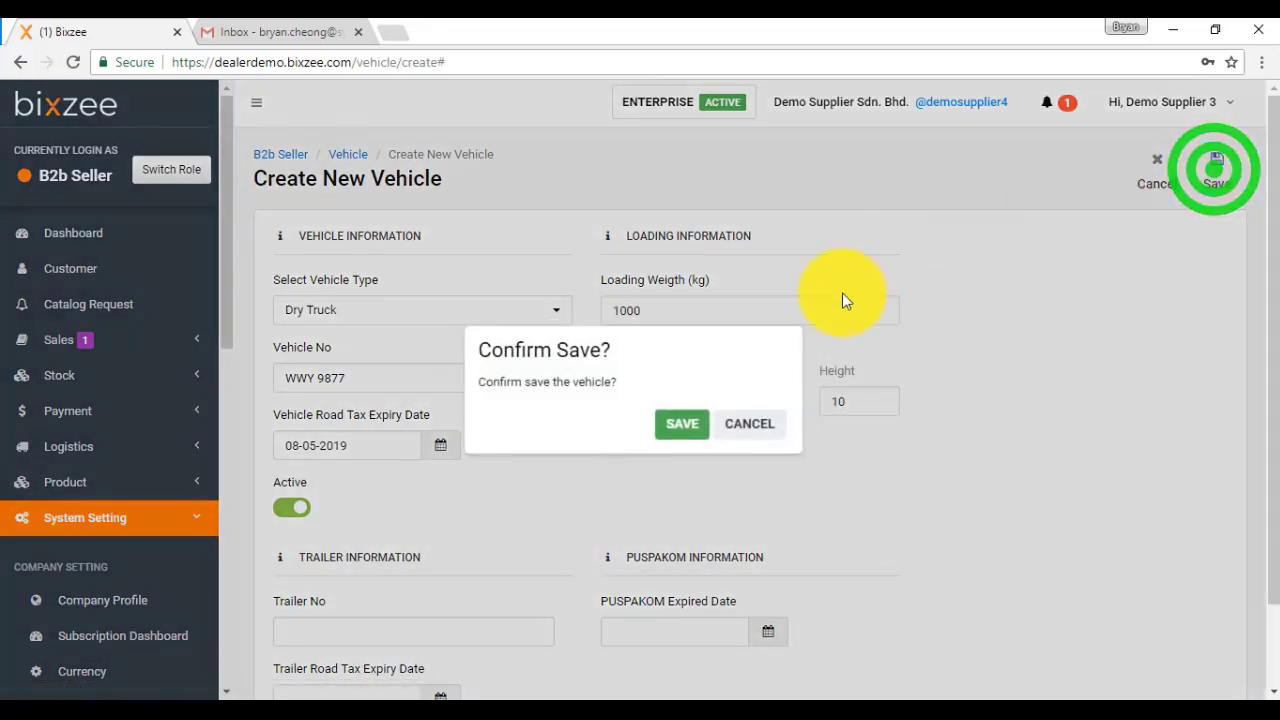
{"action": "left_click", "coordinate": [680, 423]}
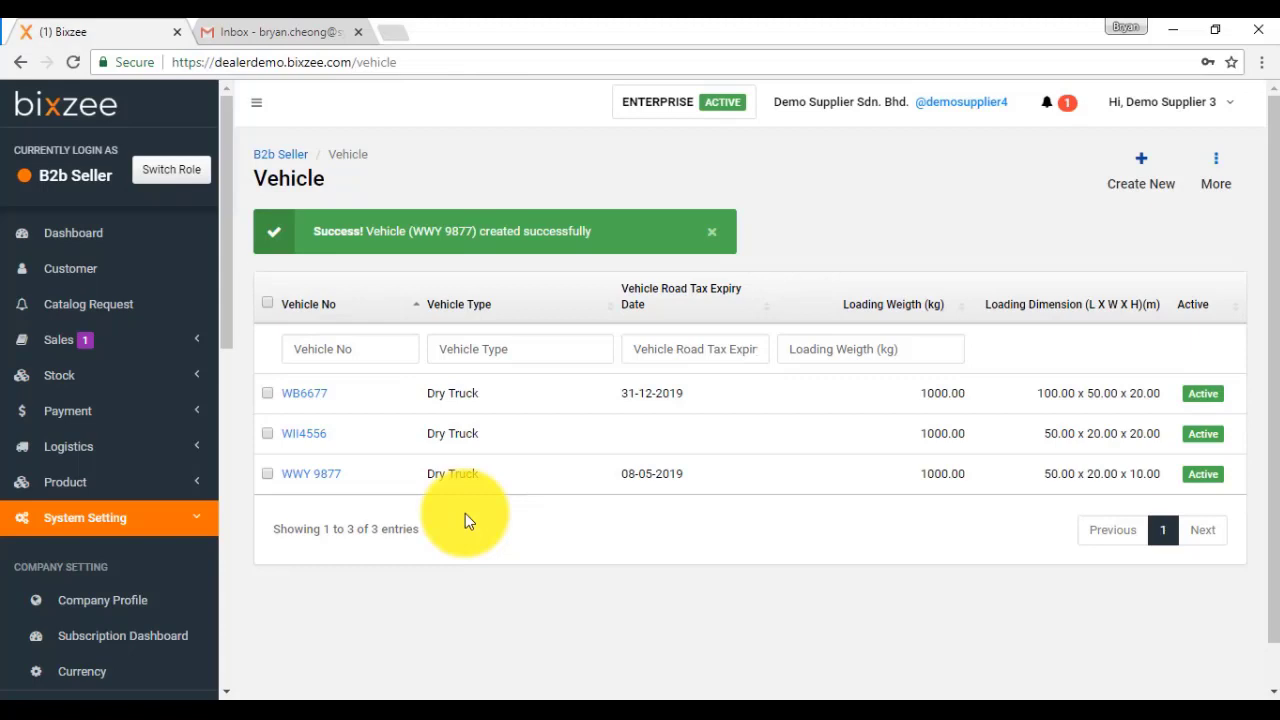
Create a new area record with the name Selangor and the description Selangor.
{"action": "scroll", "coordinate": [167, 503], "scroll_direction": "down", "scroll_amount": 2}
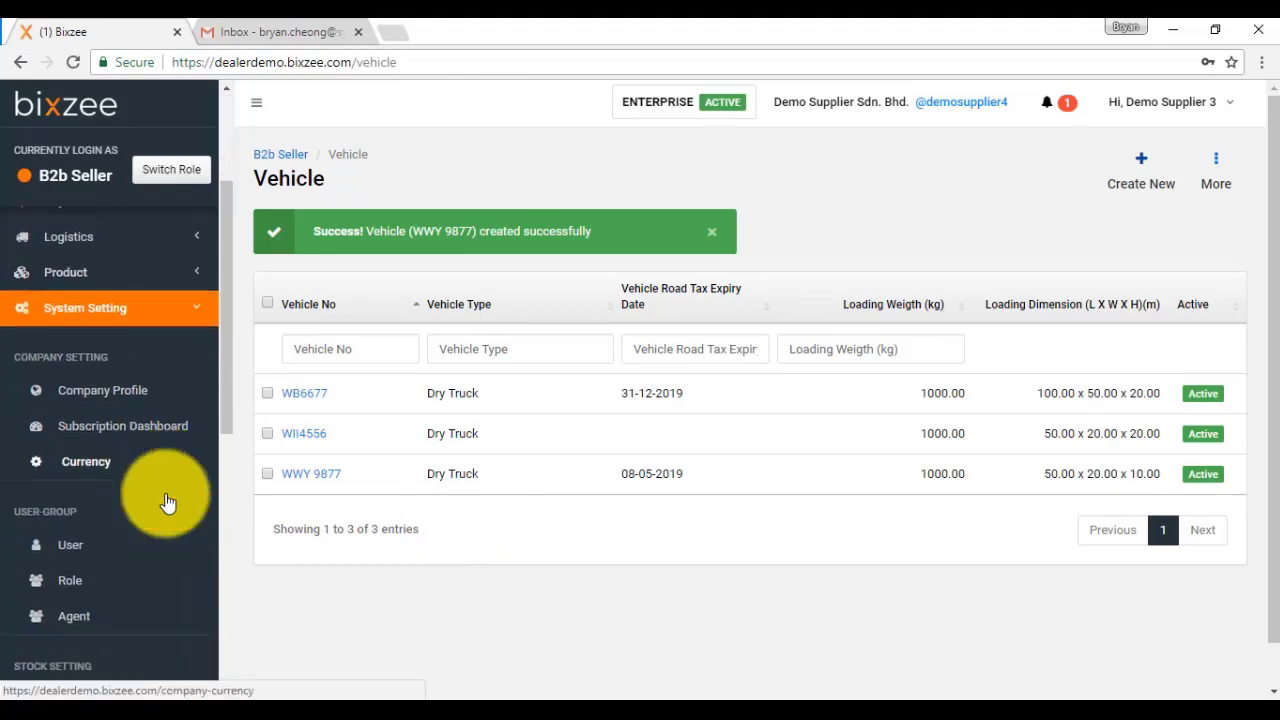
{"action": "scroll", "coordinate": [150, 510], "scroll_direction": "down", "scroll_amount": 3}
{"action": "left_click", "coordinate": [79, 548]}
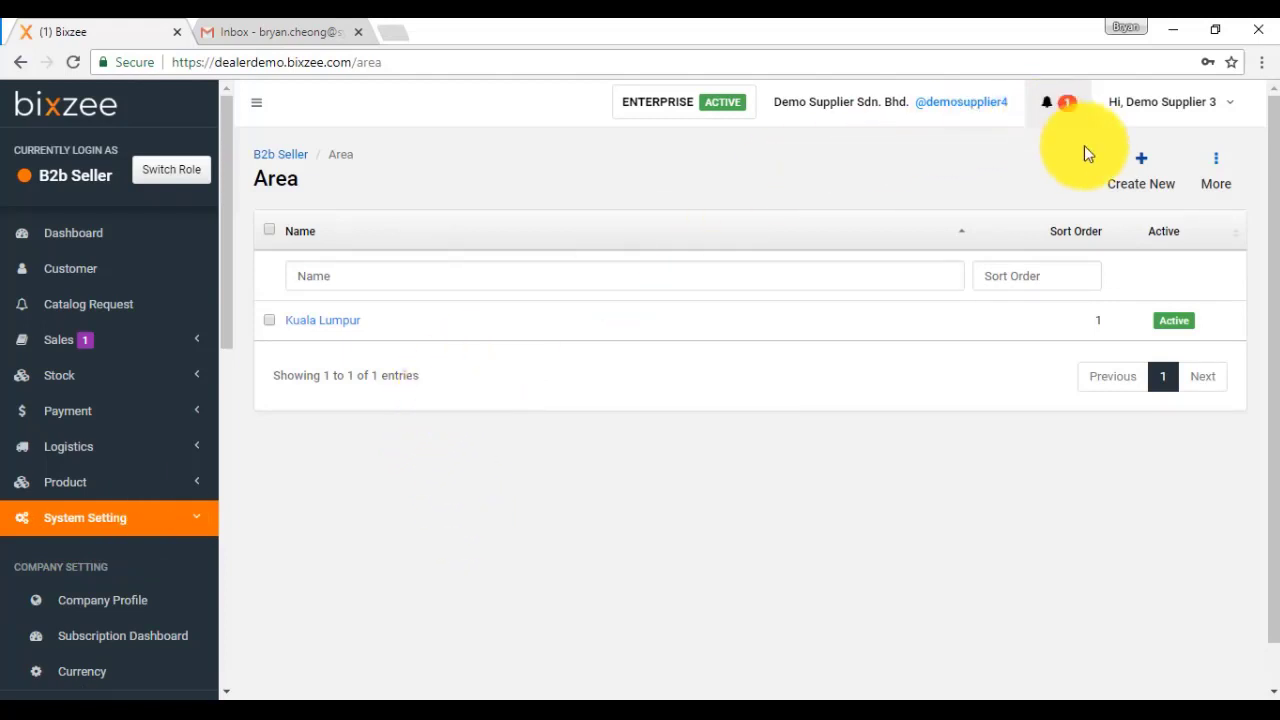
{"action": "left_click", "coordinate": [1144, 178]}
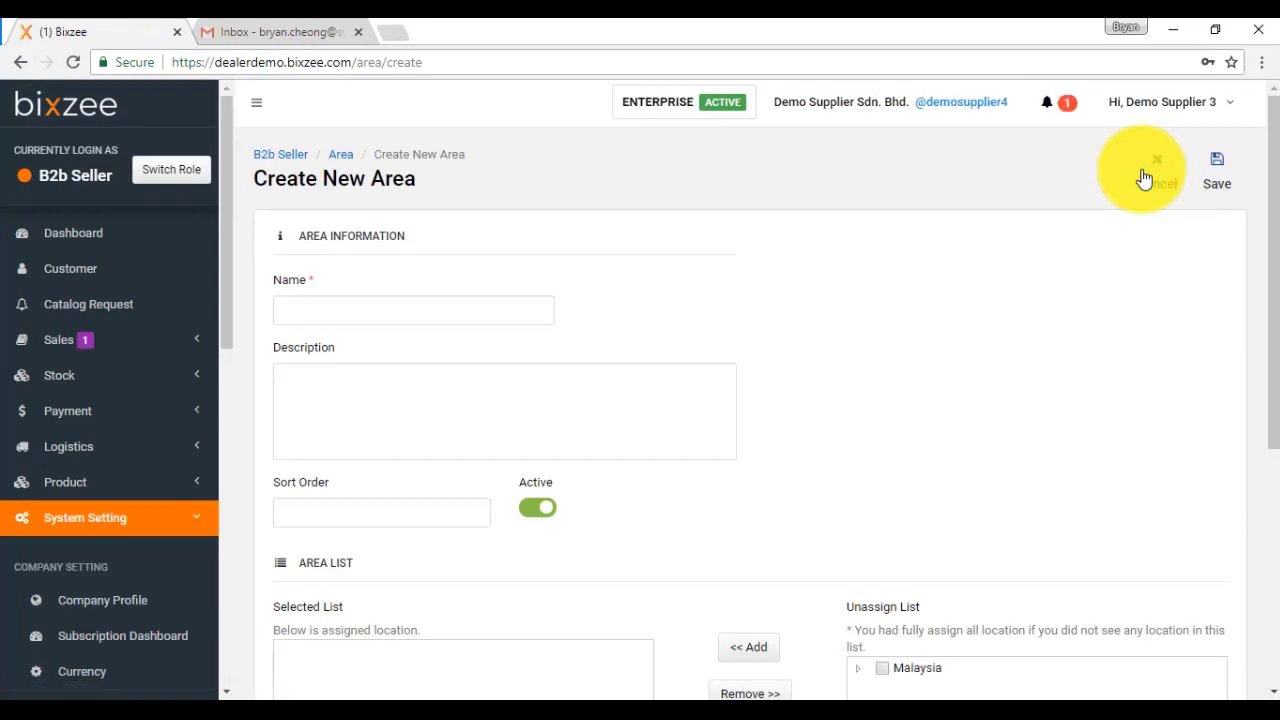
{"action": "left_click", "coordinate": [526, 305]}
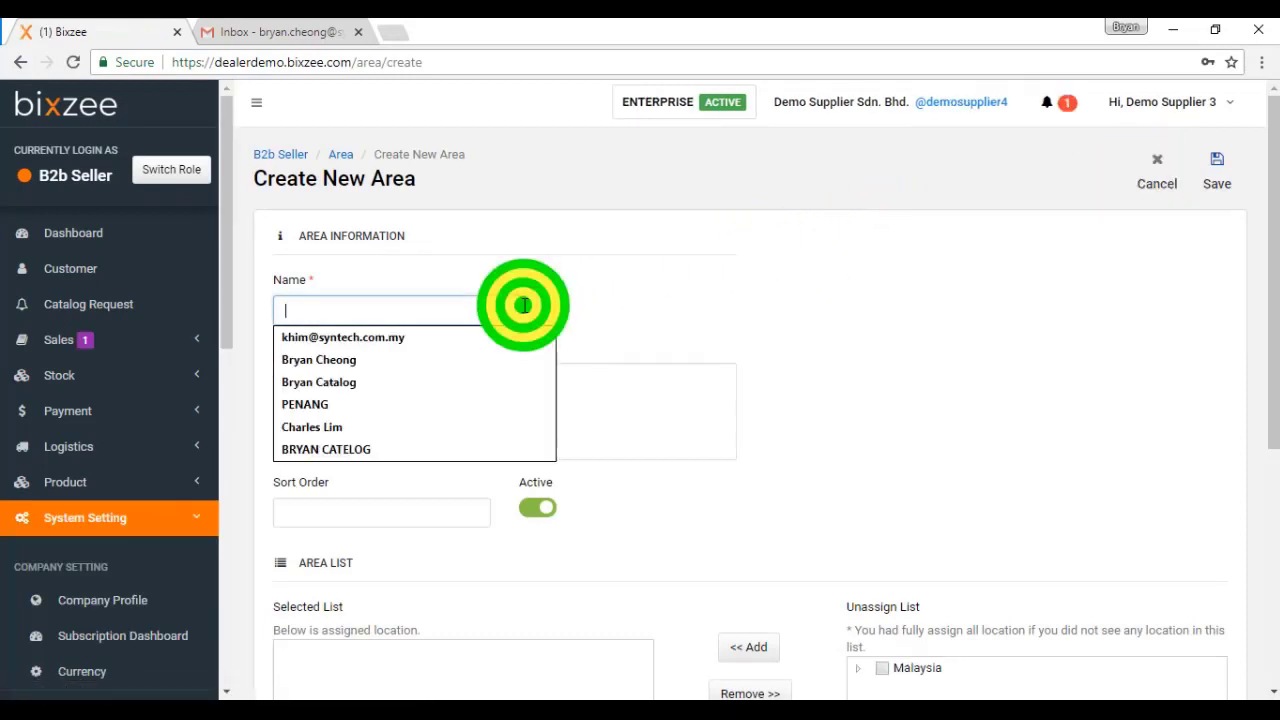
{"action": "type", "text": "Selangor"}
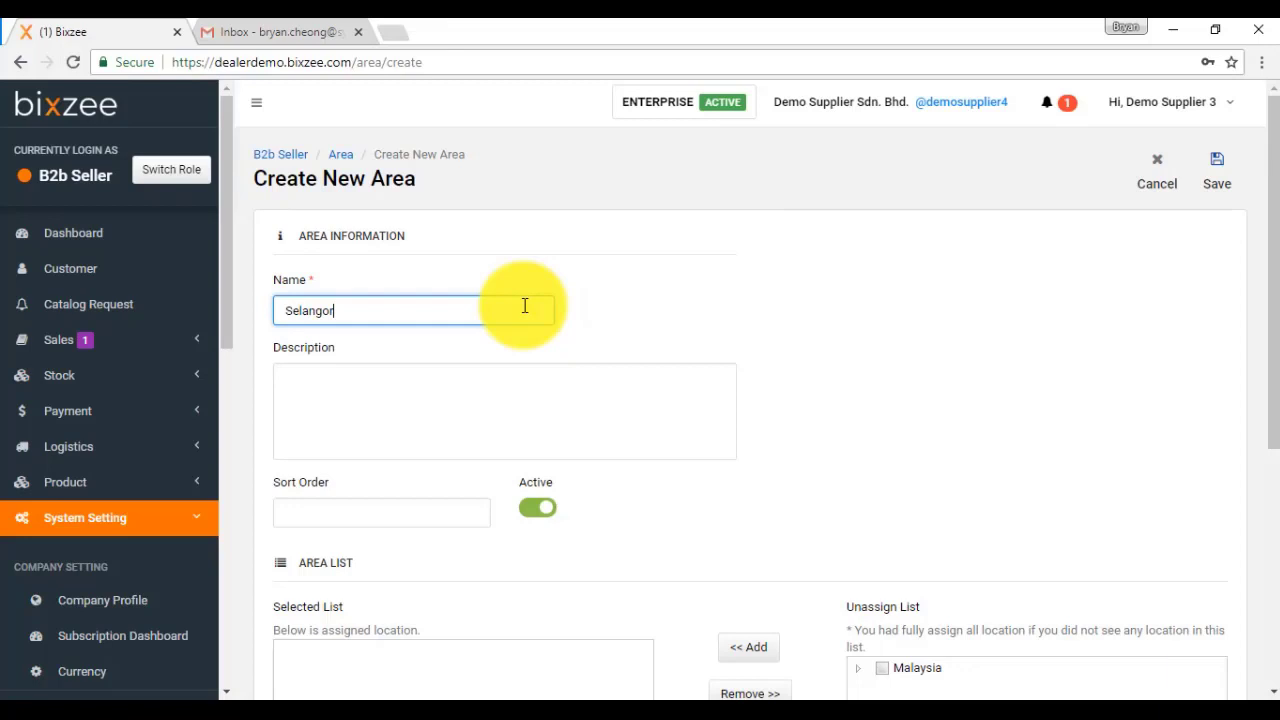
{"action": "key", "text": "Tab"}
{"action": "type", "text": "Se"}
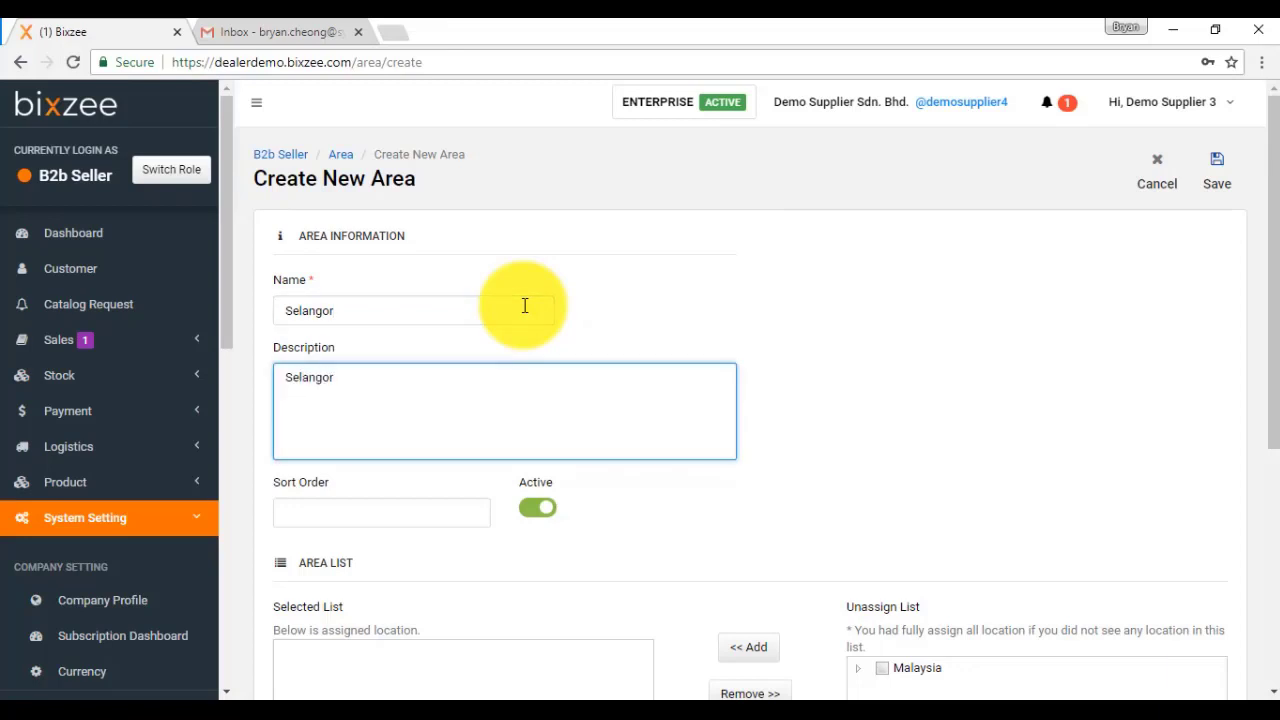
{"action": "scroll", "coordinate": [524, 305], "scroll_direction": "down", "scroll_amount": 2}
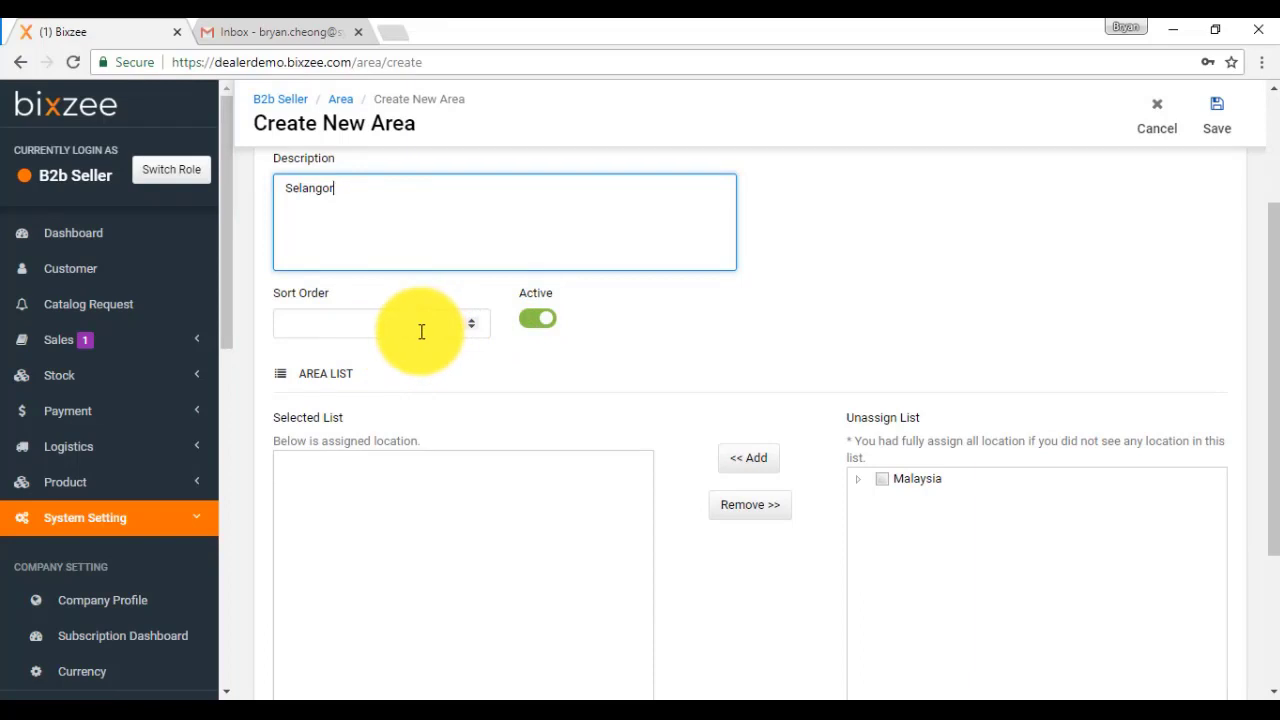
{"action": "scroll", "coordinate": [421, 332], "scroll_direction": "down", "scroll_amount": 2}
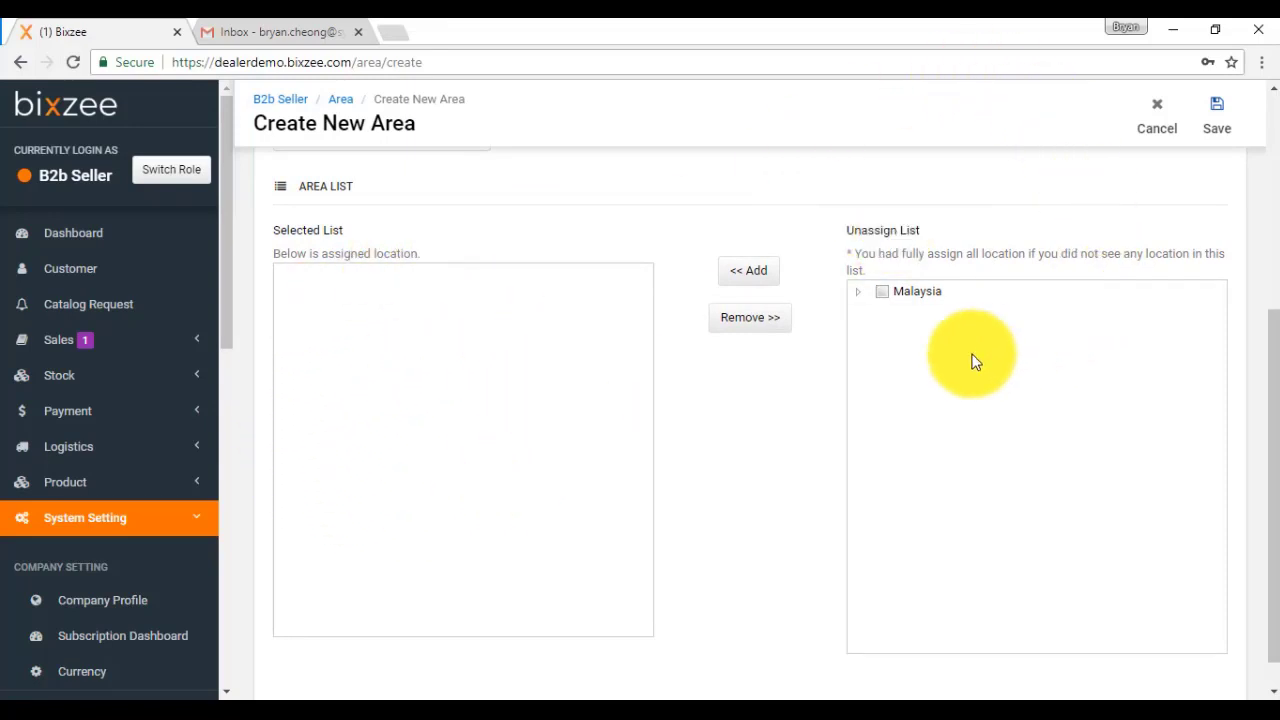
{"action": "left_click", "coordinate": [877, 299]}
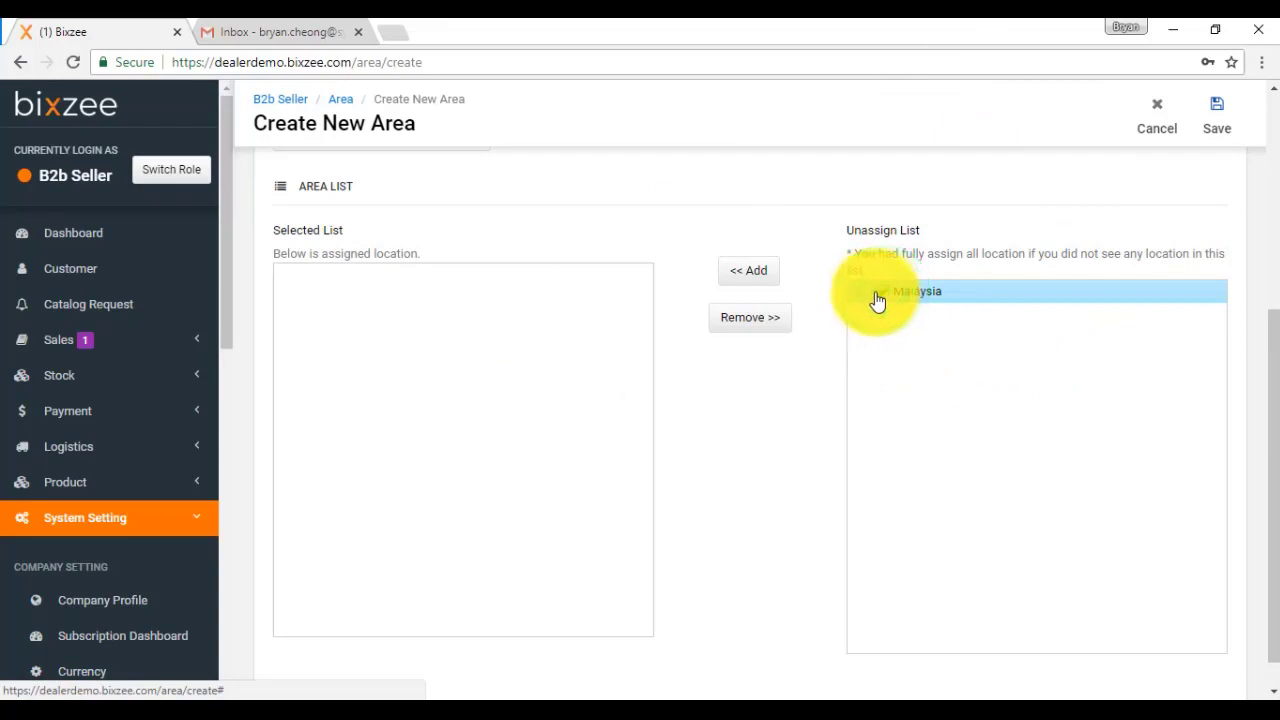
{"action": "left_click", "coordinate": [860, 302]}
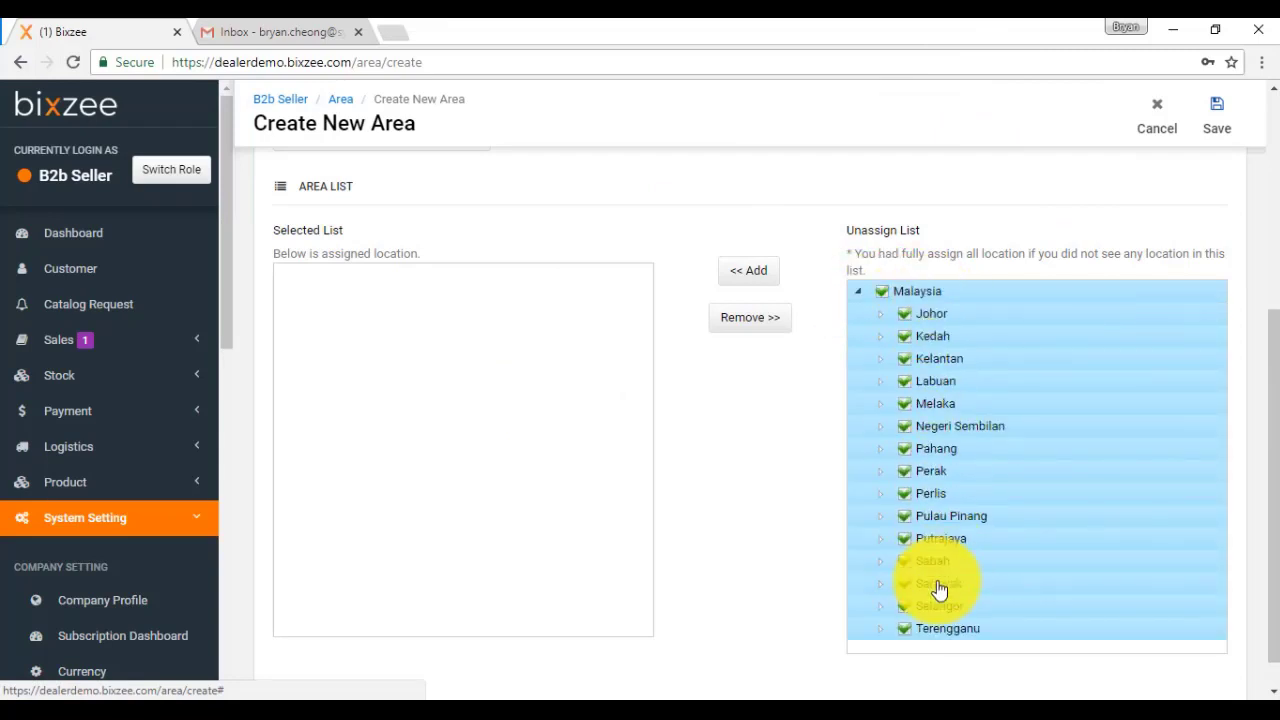
{"action": "left_click", "coordinate": [884, 296]}
{"action": "left_click", "coordinate": [858, 294]}
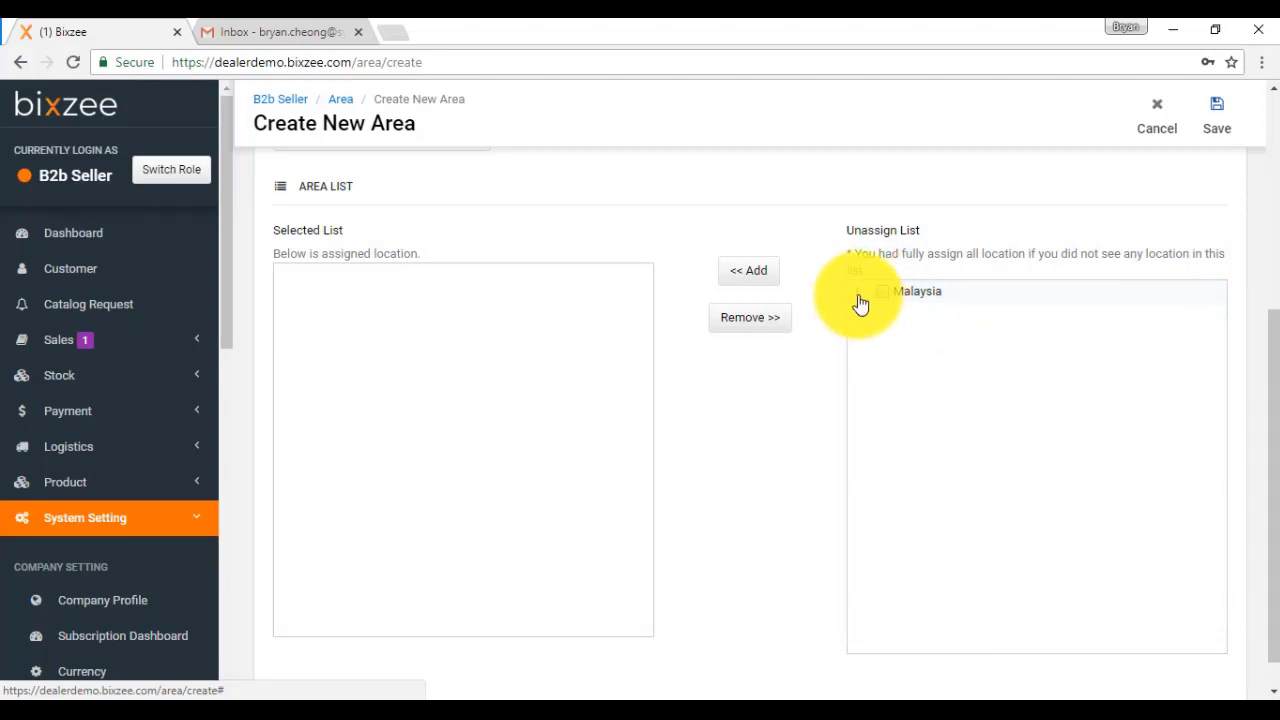
Expand Malaysia and Selangor in the unassigned locations and select every location under Selangor.
{"action": "left_click", "coordinate": [858, 296]}
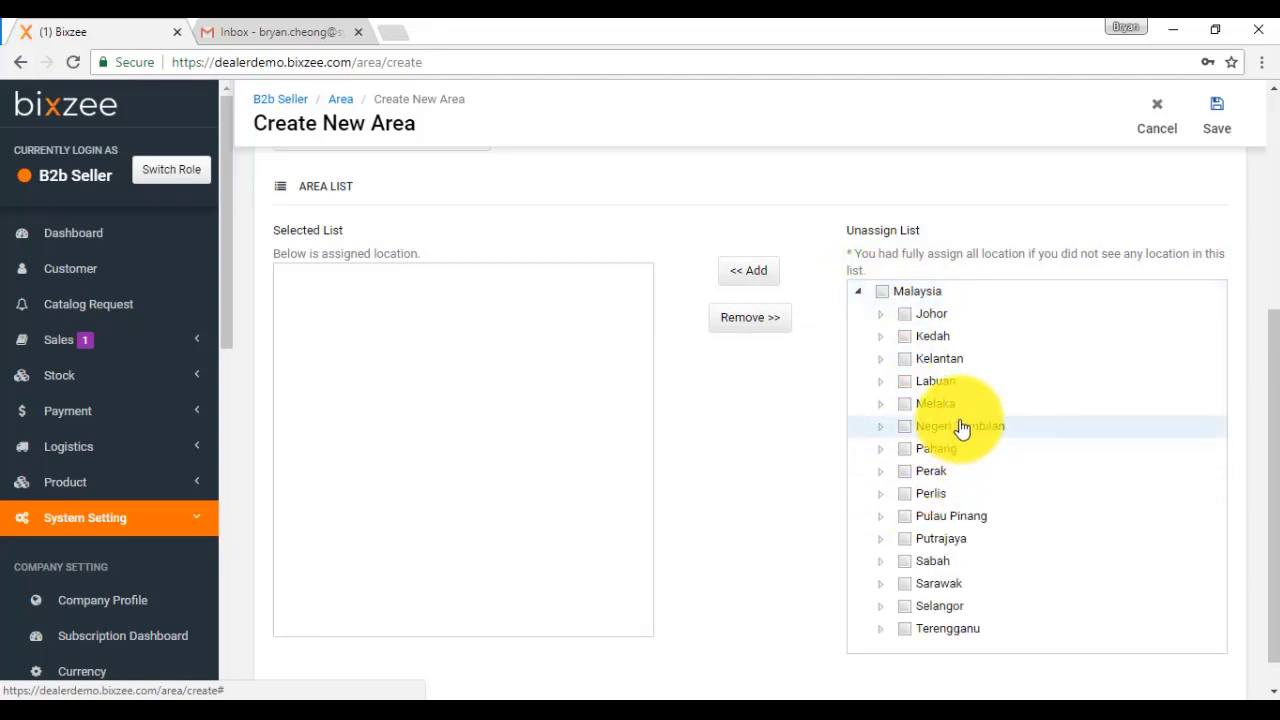
{"action": "scroll", "coordinate": [960, 428], "scroll_direction": "down", "scroll_amount": 1}
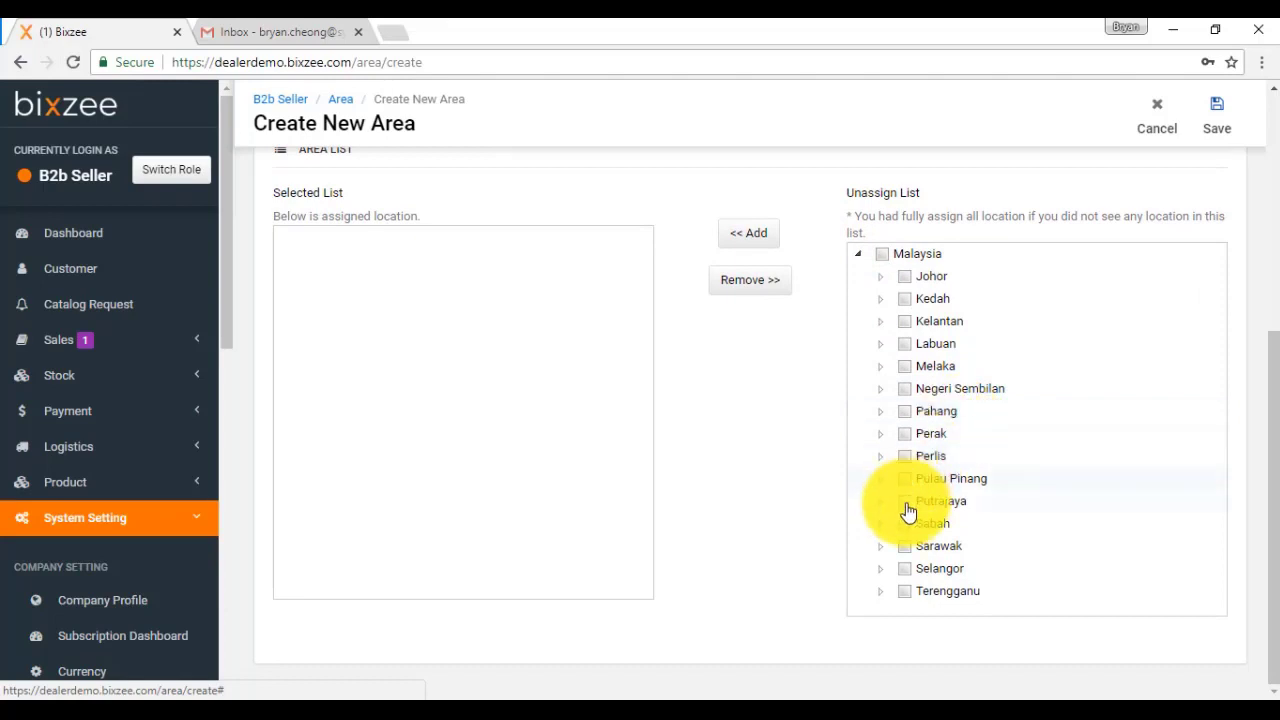
{"action": "left_click", "coordinate": [879, 575]}
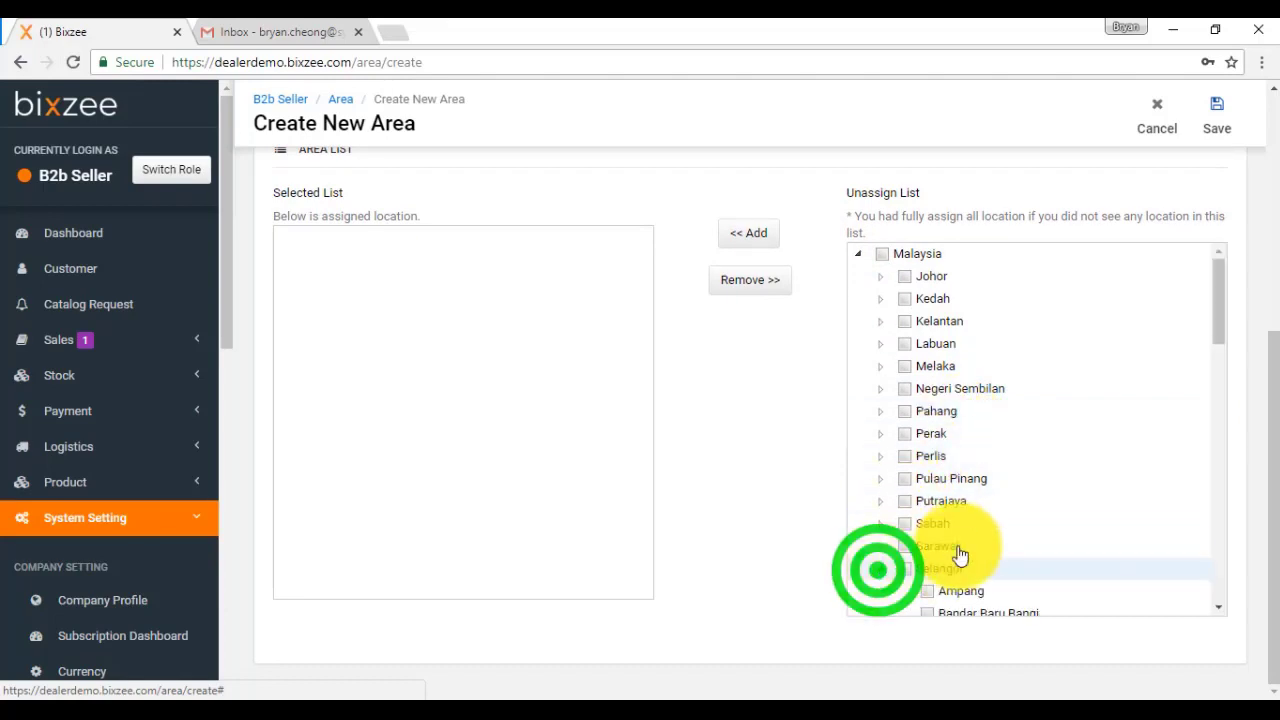
{"action": "scroll", "coordinate": [886, 545], "scroll_direction": "down", "scroll_amount": 3}
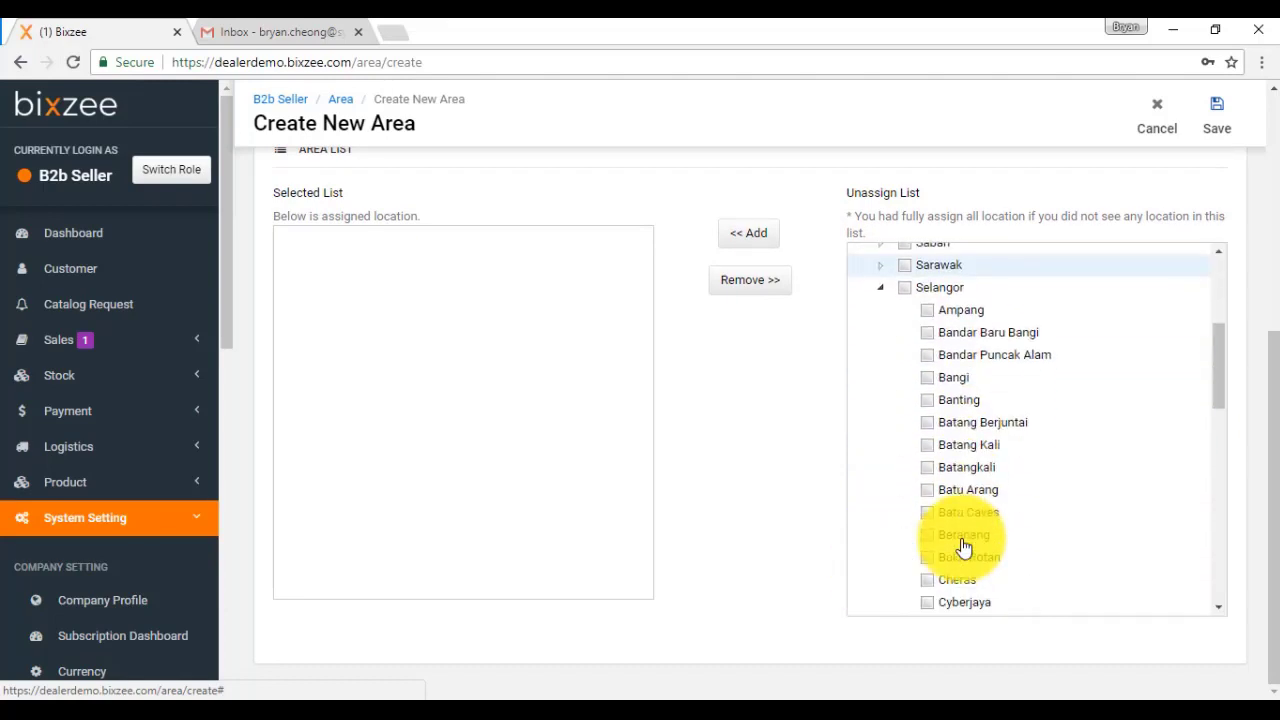
{"action": "left_click", "coordinate": [904, 289]}
{"action": "scroll", "coordinate": [1029, 343], "scroll_direction": "down", "scroll_amount": 4}
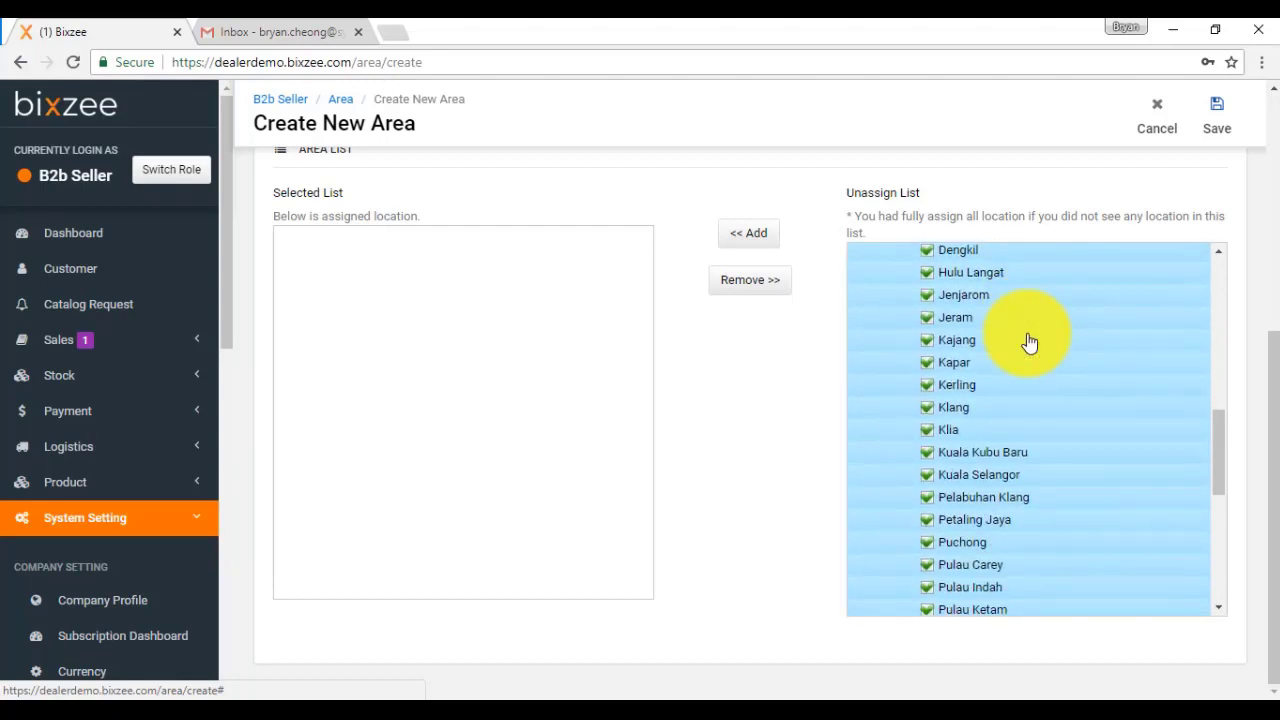
{"action": "scroll", "coordinate": [1029, 343], "scroll_direction": "down", "scroll_amount": 3}
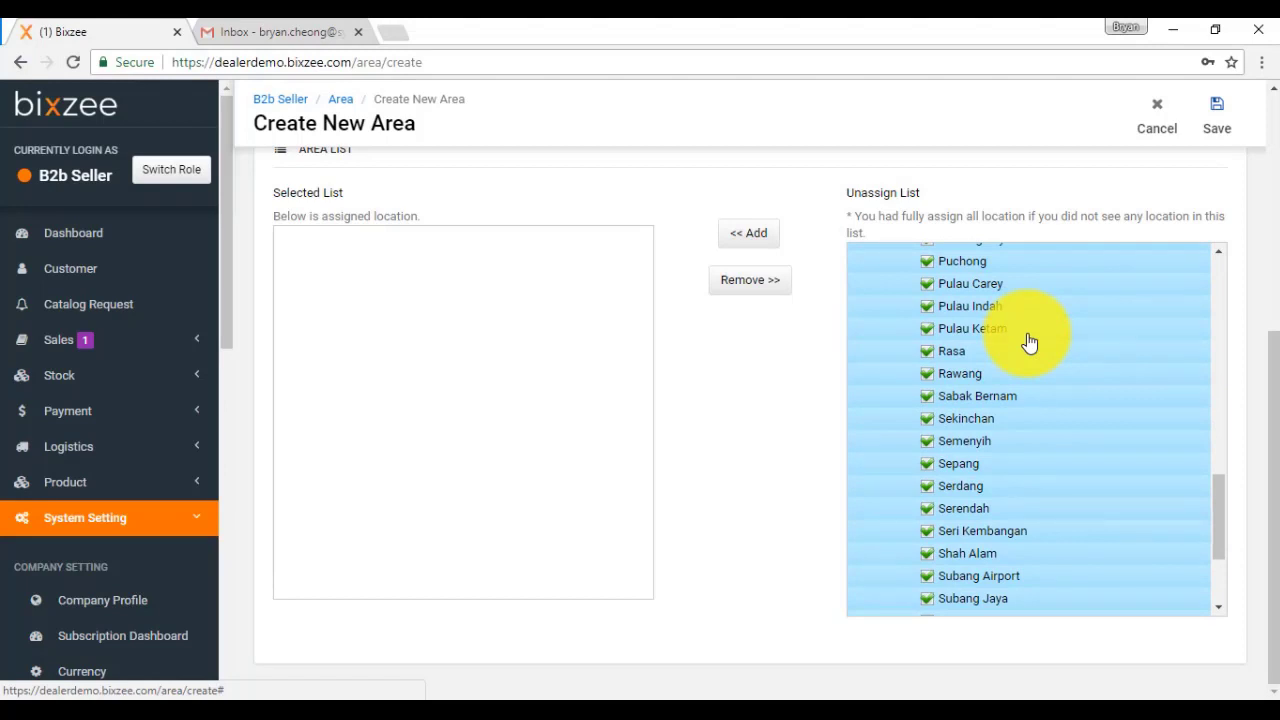
Exclude Pulau Indah and Pulau Carey from the Selangor selection and reselect both.
{"action": "left_click", "coordinate": [929, 308]}
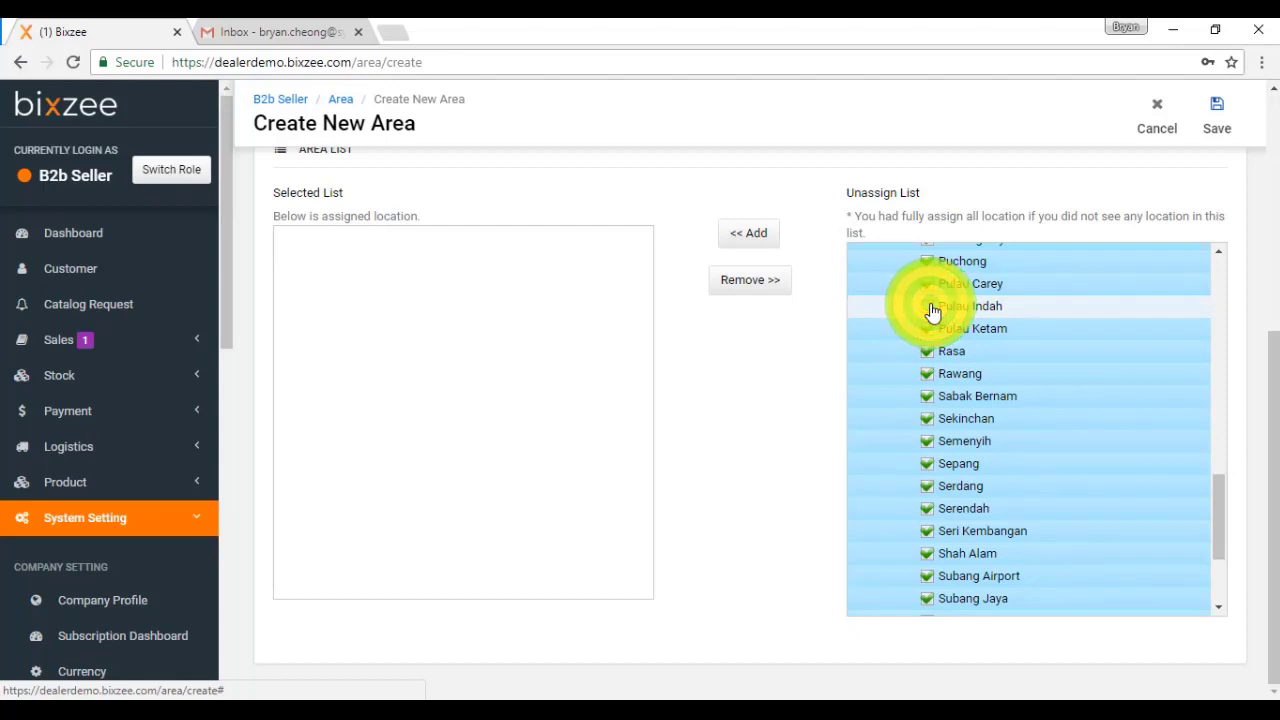
{"action": "left_click", "coordinate": [932, 290]}
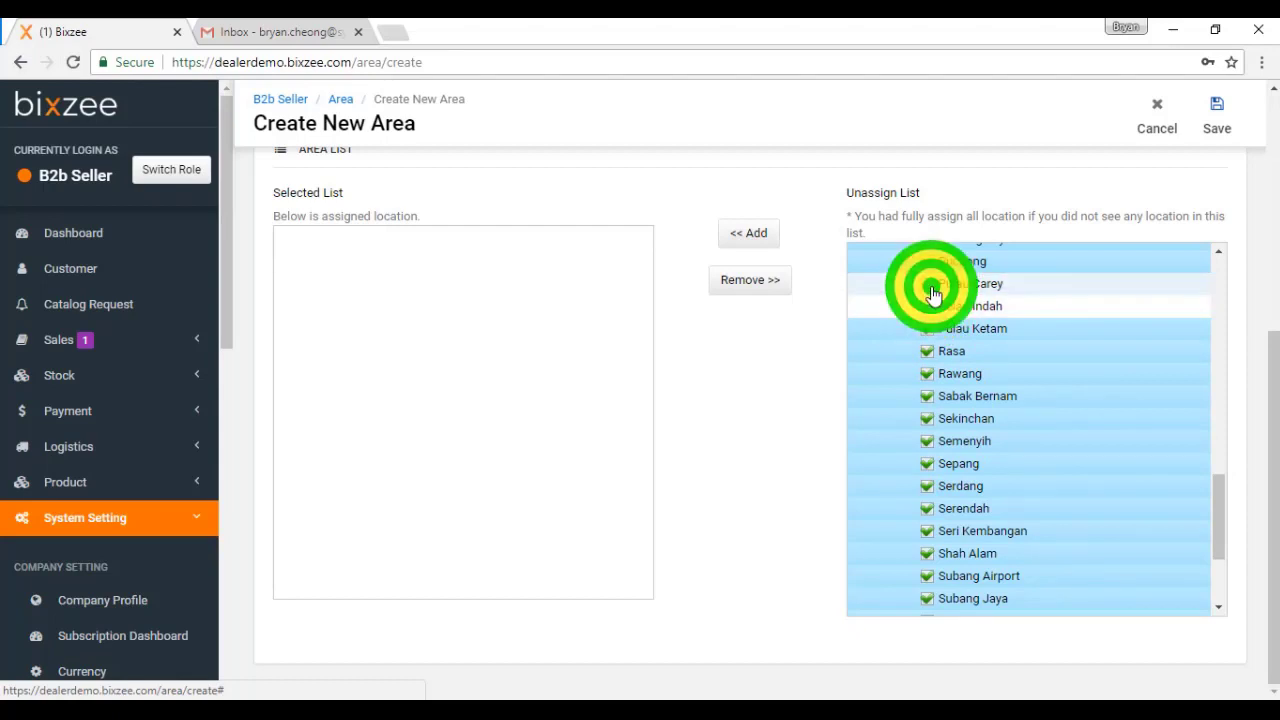
{"action": "left_click", "coordinate": [932, 290]}
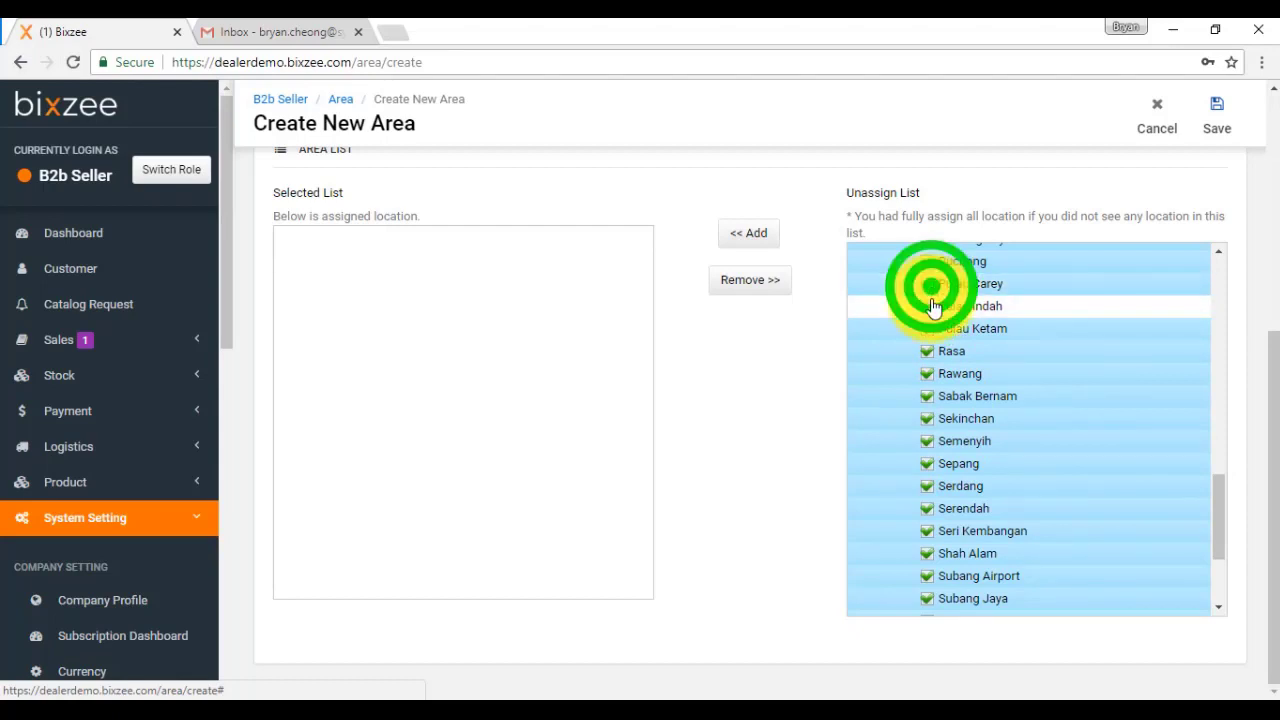
{"action": "left_click", "coordinate": [930, 309]}
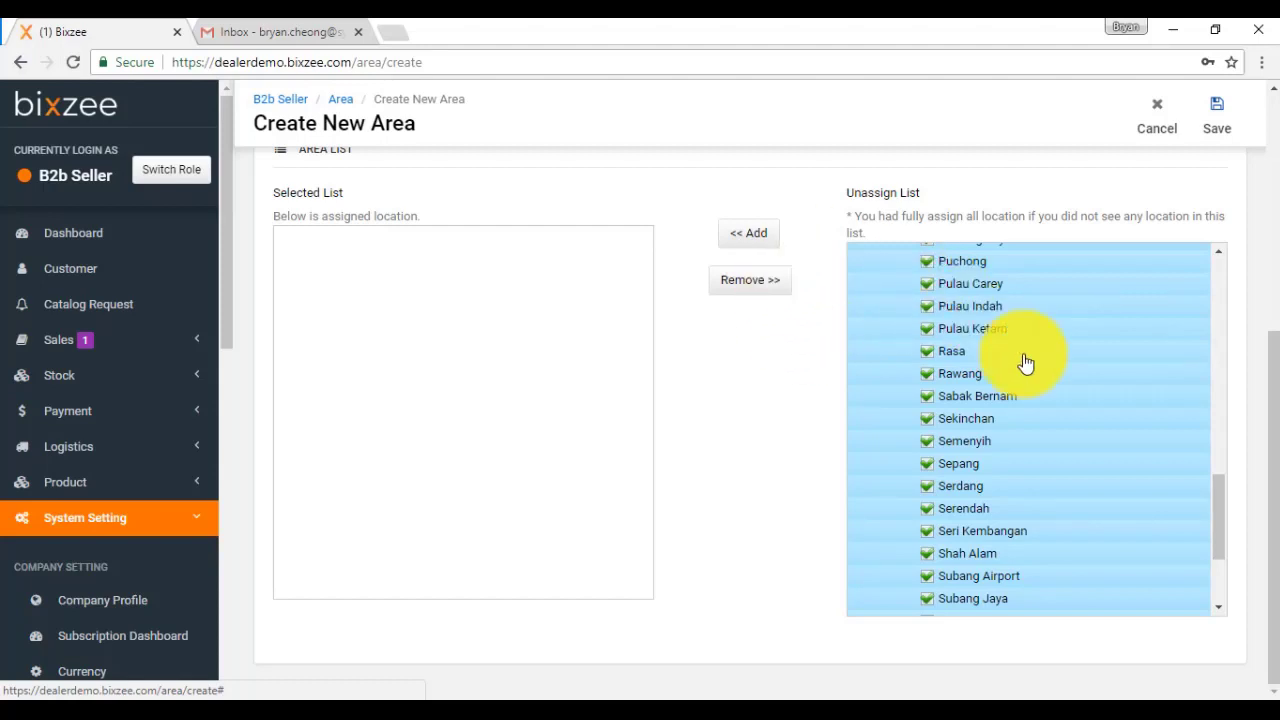
Assign all the selected Selangor locations to the new area.
{"action": "scroll", "coordinate": [1037, 389], "scroll_direction": "up", "scroll_amount": 5}
{"action": "scroll", "coordinate": [1037, 389], "scroll_direction": "down", "scroll_amount": 7}
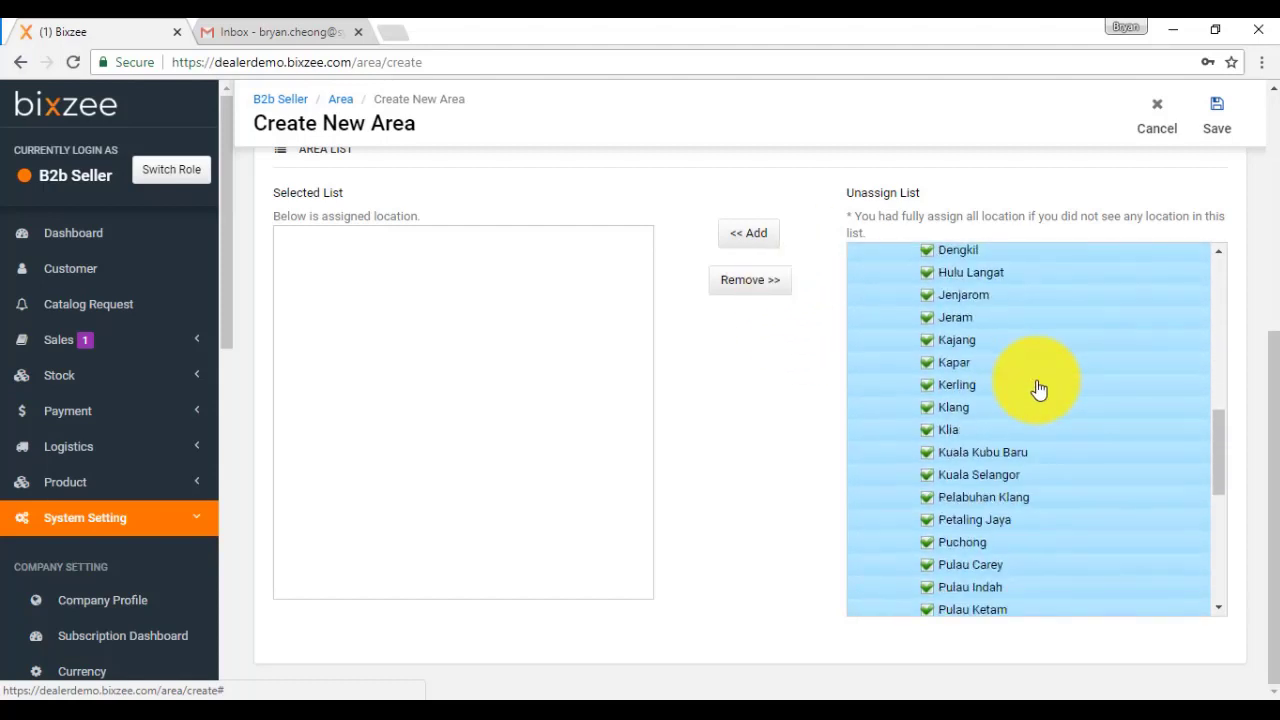
{"action": "scroll", "coordinate": [1039, 389], "scroll_direction": "down", "scroll_amount": 1}
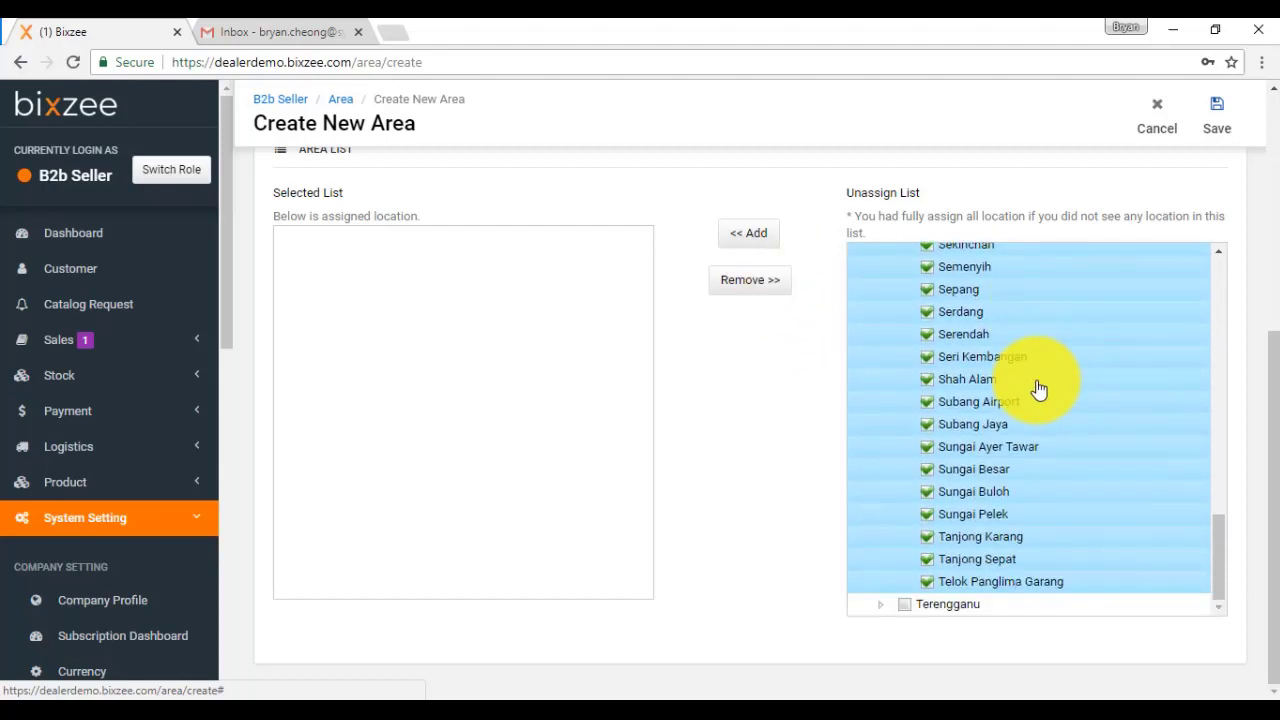
{"action": "left_click", "coordinate": [740, 235]}
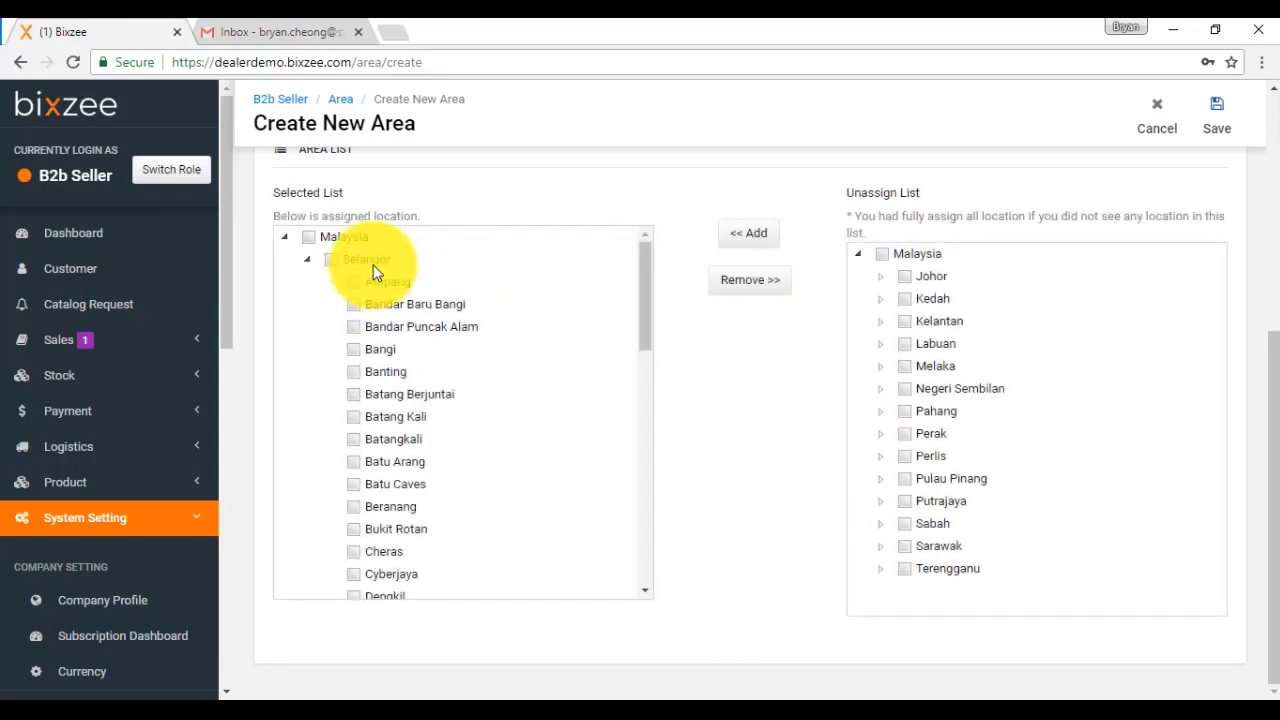
{"action": "scroll", "coordinate": [360, 380], "scroll_direction": "down", "scroll_amount": 1}
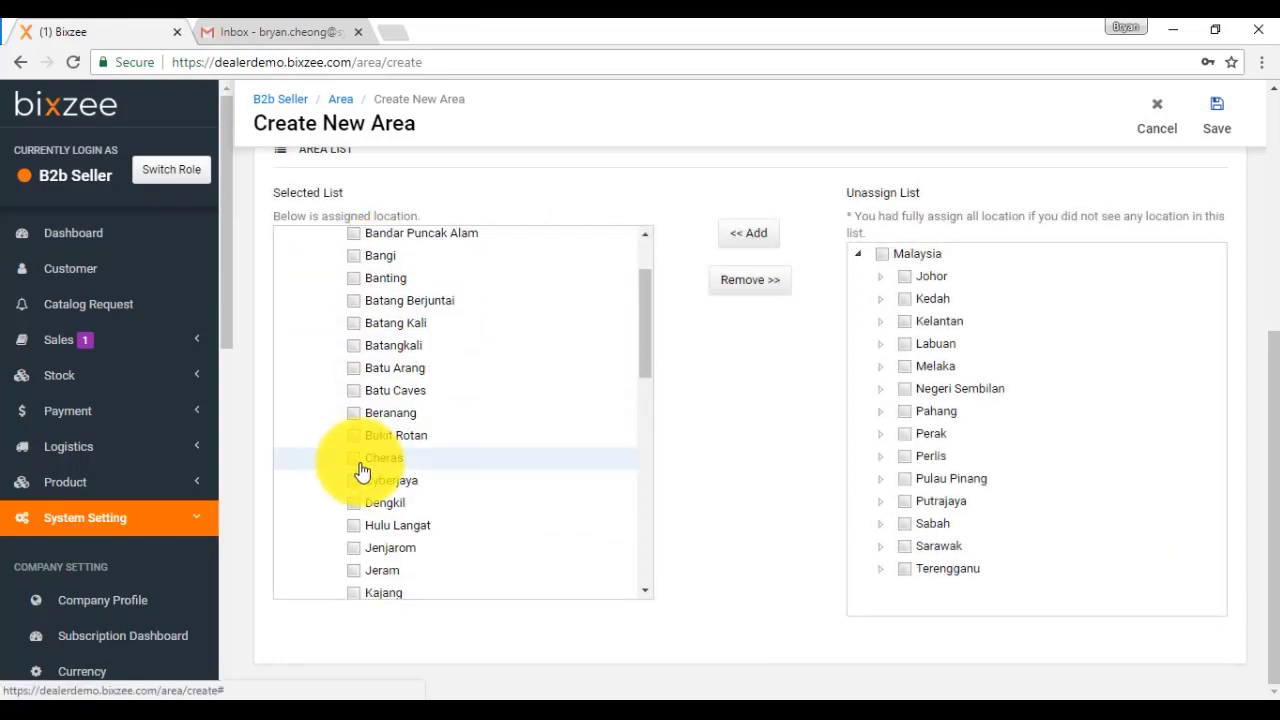
Save the new Selangor area and confirm the save.
{"action": "scroll", "coordinate": [700, 420], "scroll_direction": "up", "scroll_amount": 4}
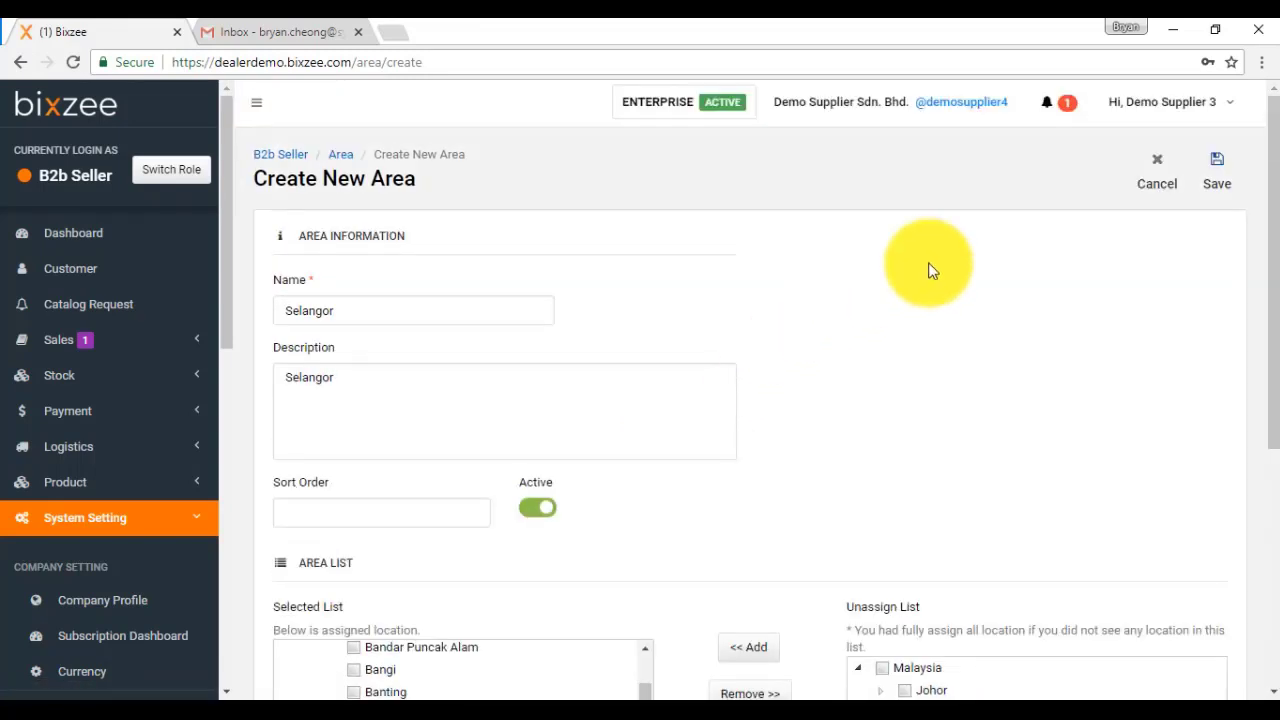
{"action": "left_click", "coordinate": [1208, 180]}
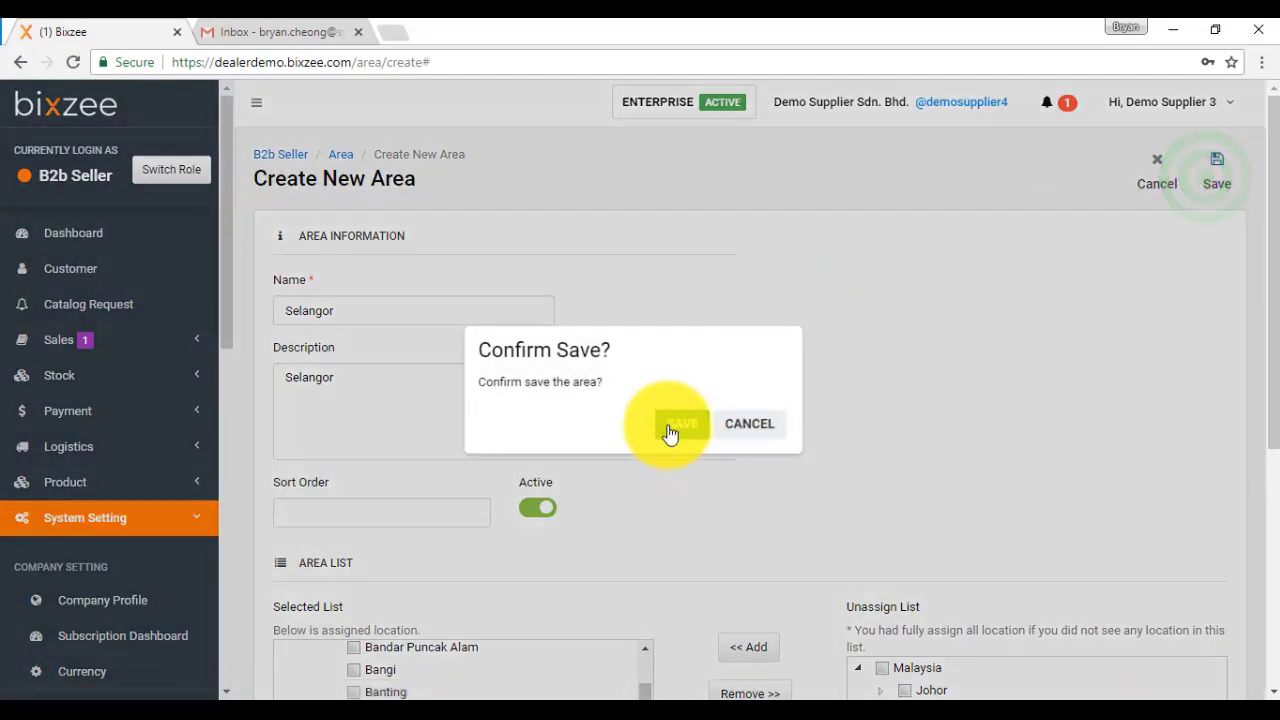
{"action": "left_click", "coordinate": [670, 430]}
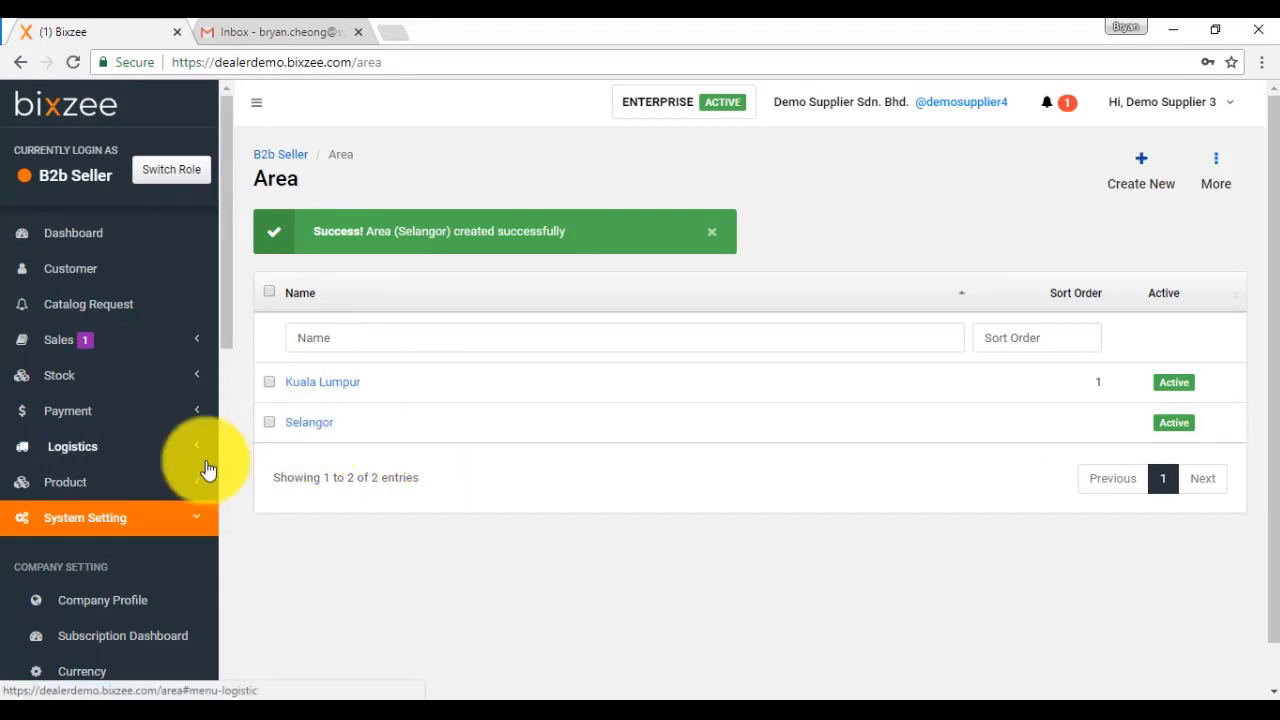
{"action": "scroll", "coordinate": [117, 469], "scroll_direction": "down", "scroll_amount": 4}
{"action": "scroll", "coordinate": [117, 469], "scroll_direction": "down", "scroll_amount": 3}
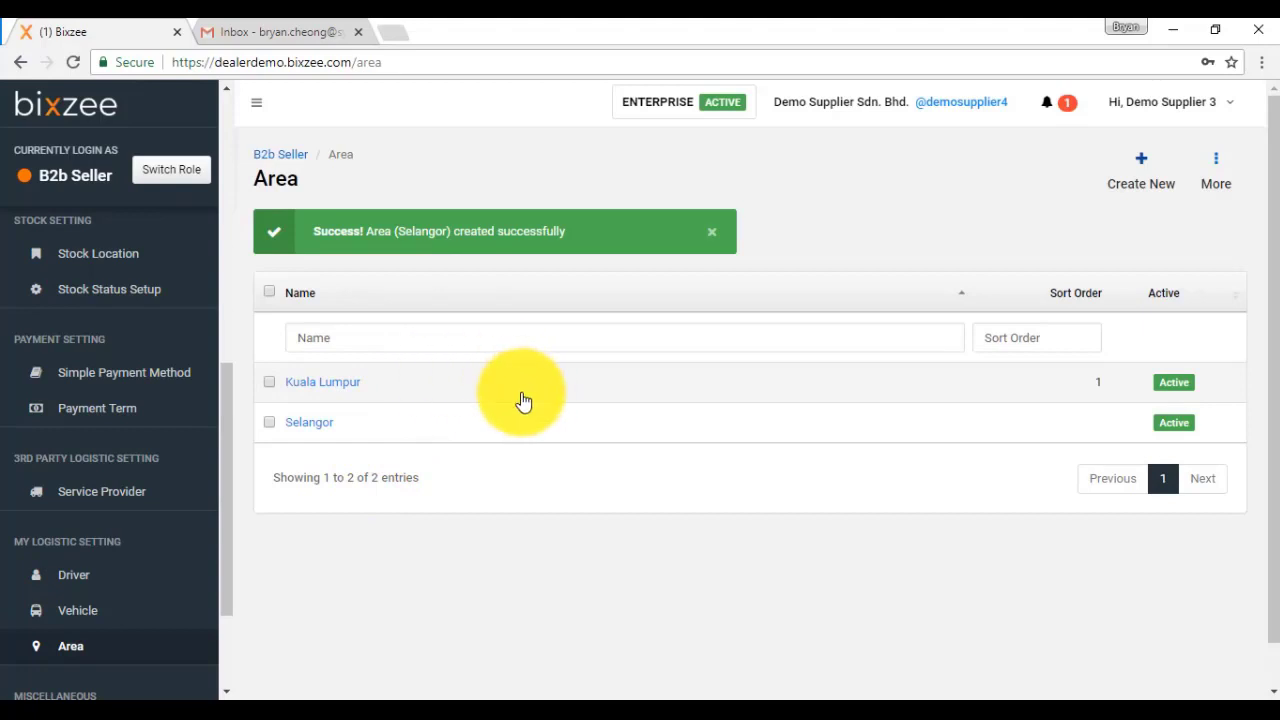
{"action": "scroll", "coordinate": [166, 449], "scroll_direction": "down", "scroll_amount": 2}
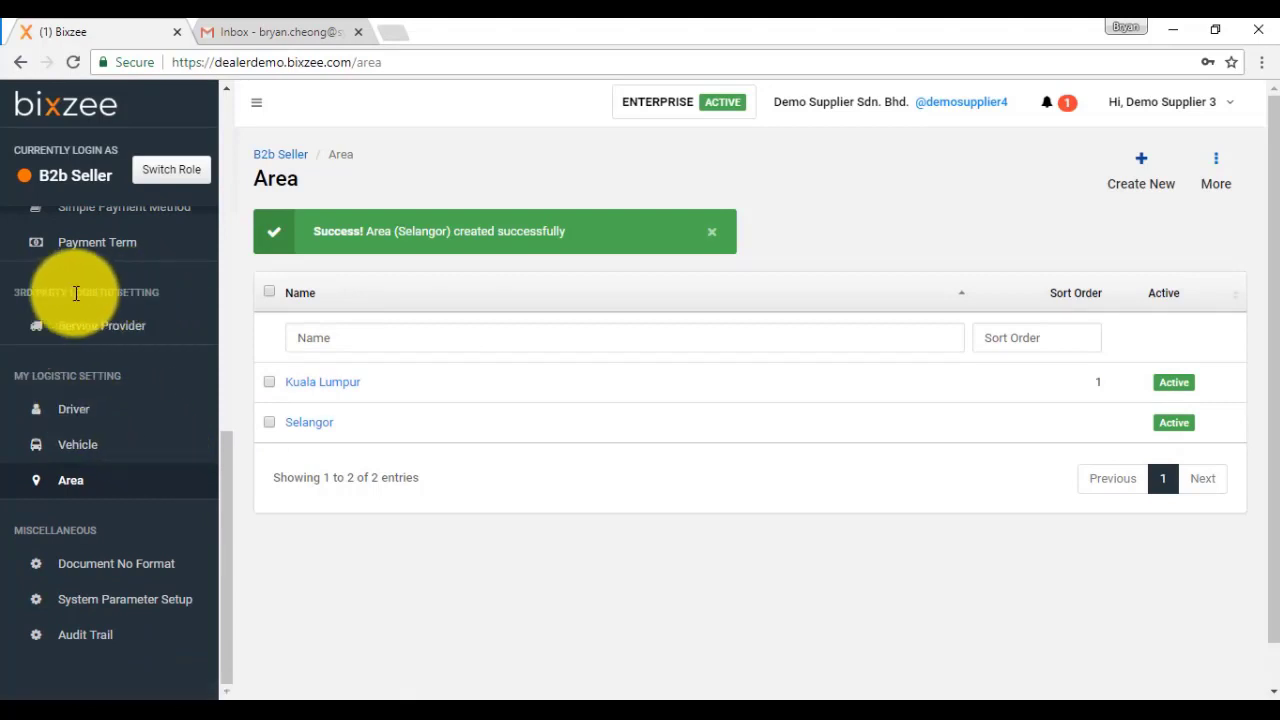
{"action": "left_click", "coordinate": [357, 717]}
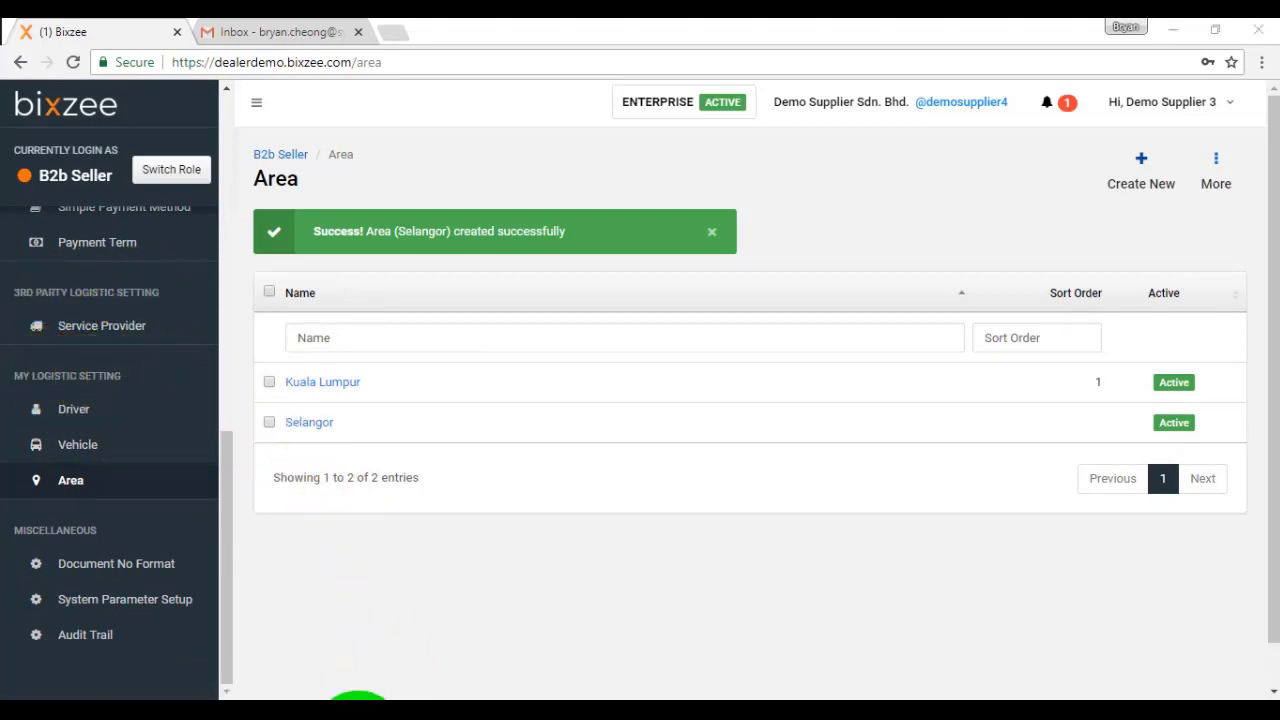